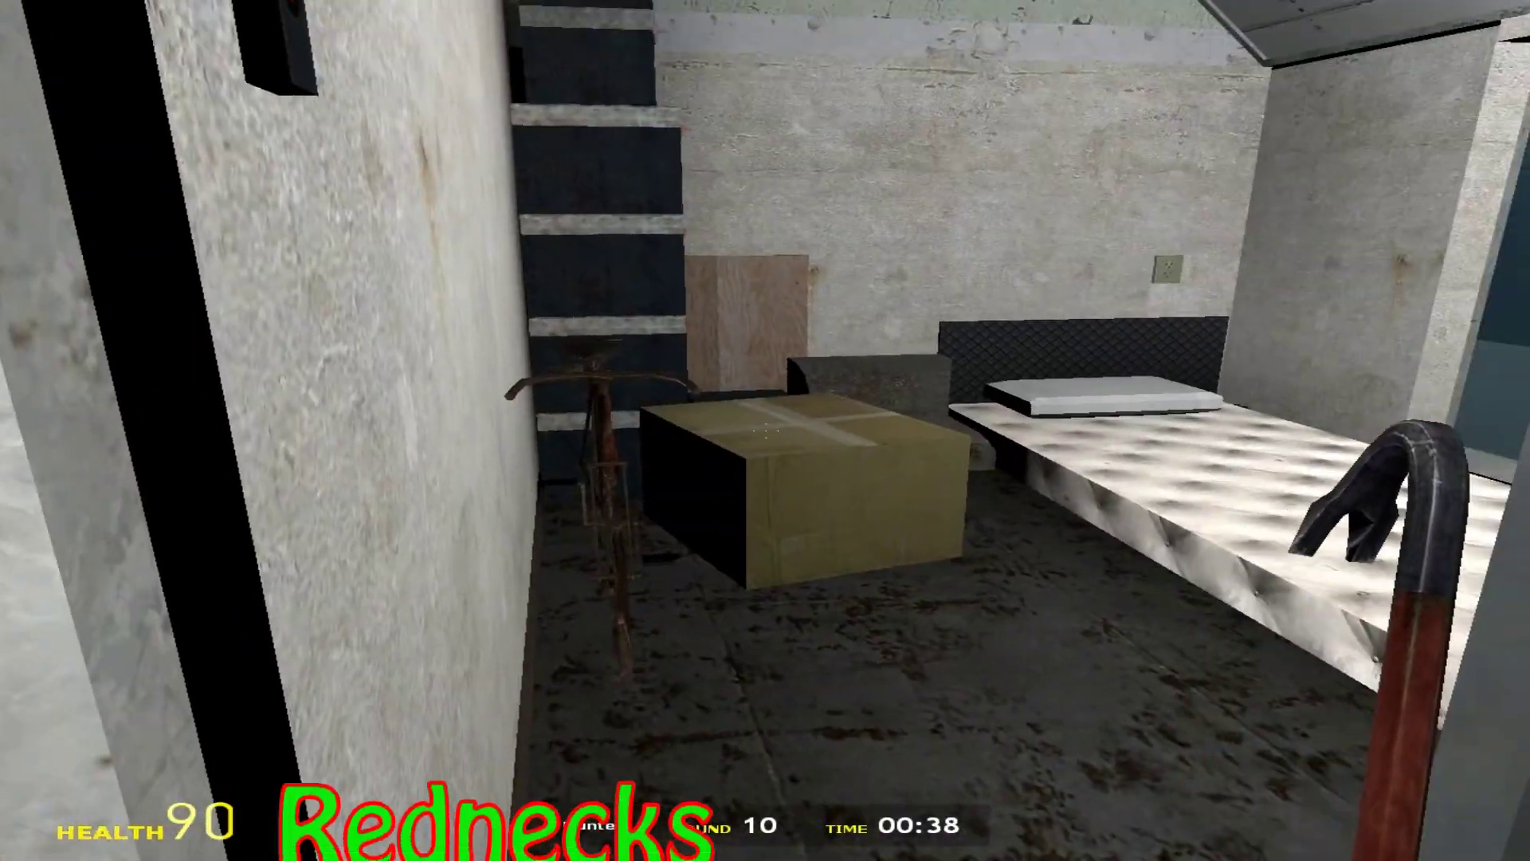
pyautogui.press('w')
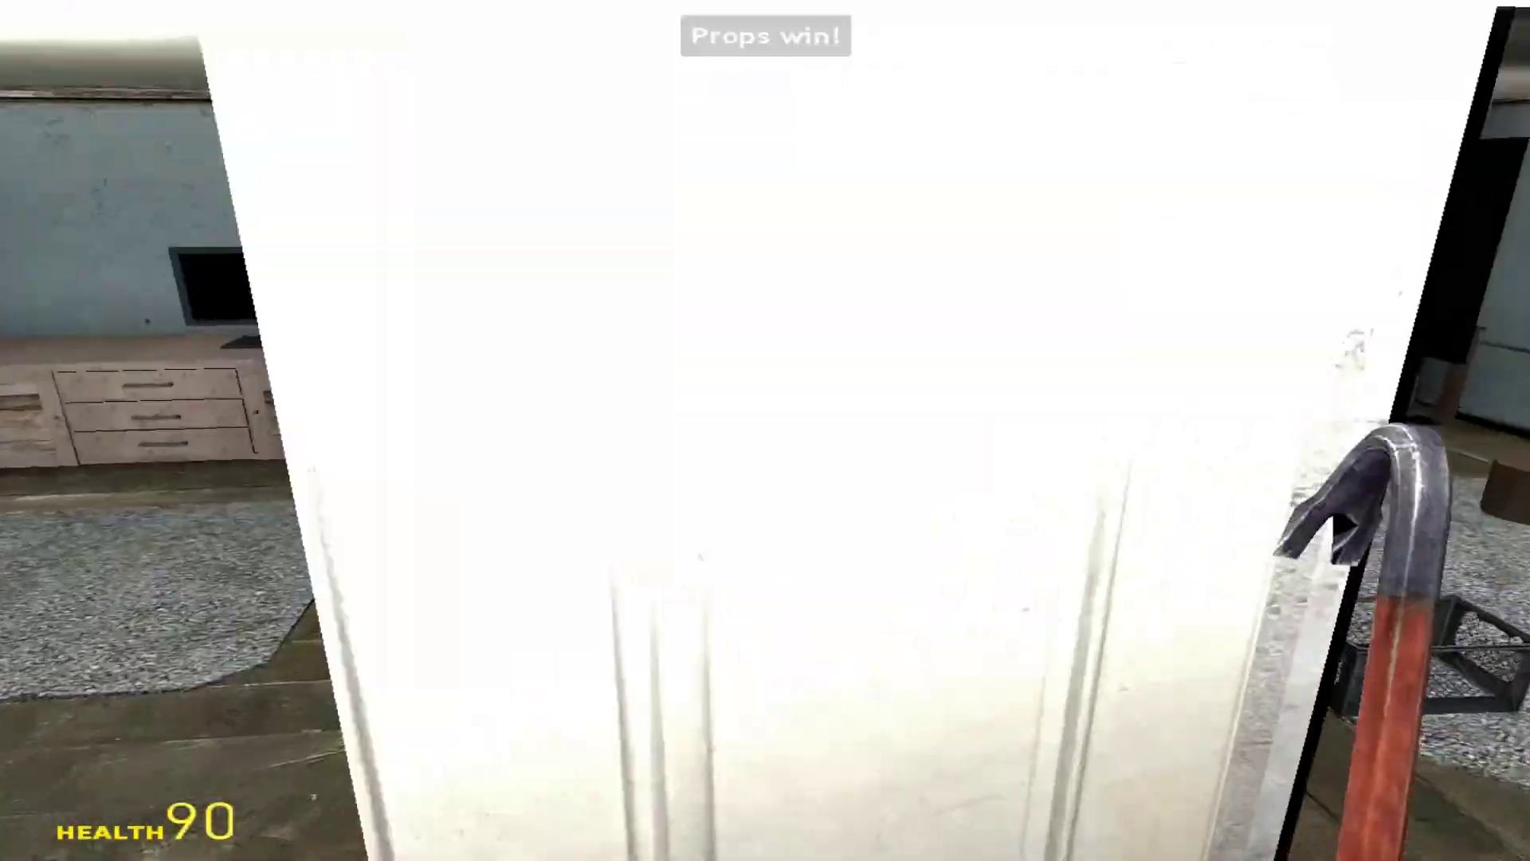
# - Walk through the storage room until 'Props win!' appears, then hold Tab for the scoreboard
pyautogui.press('Tab')
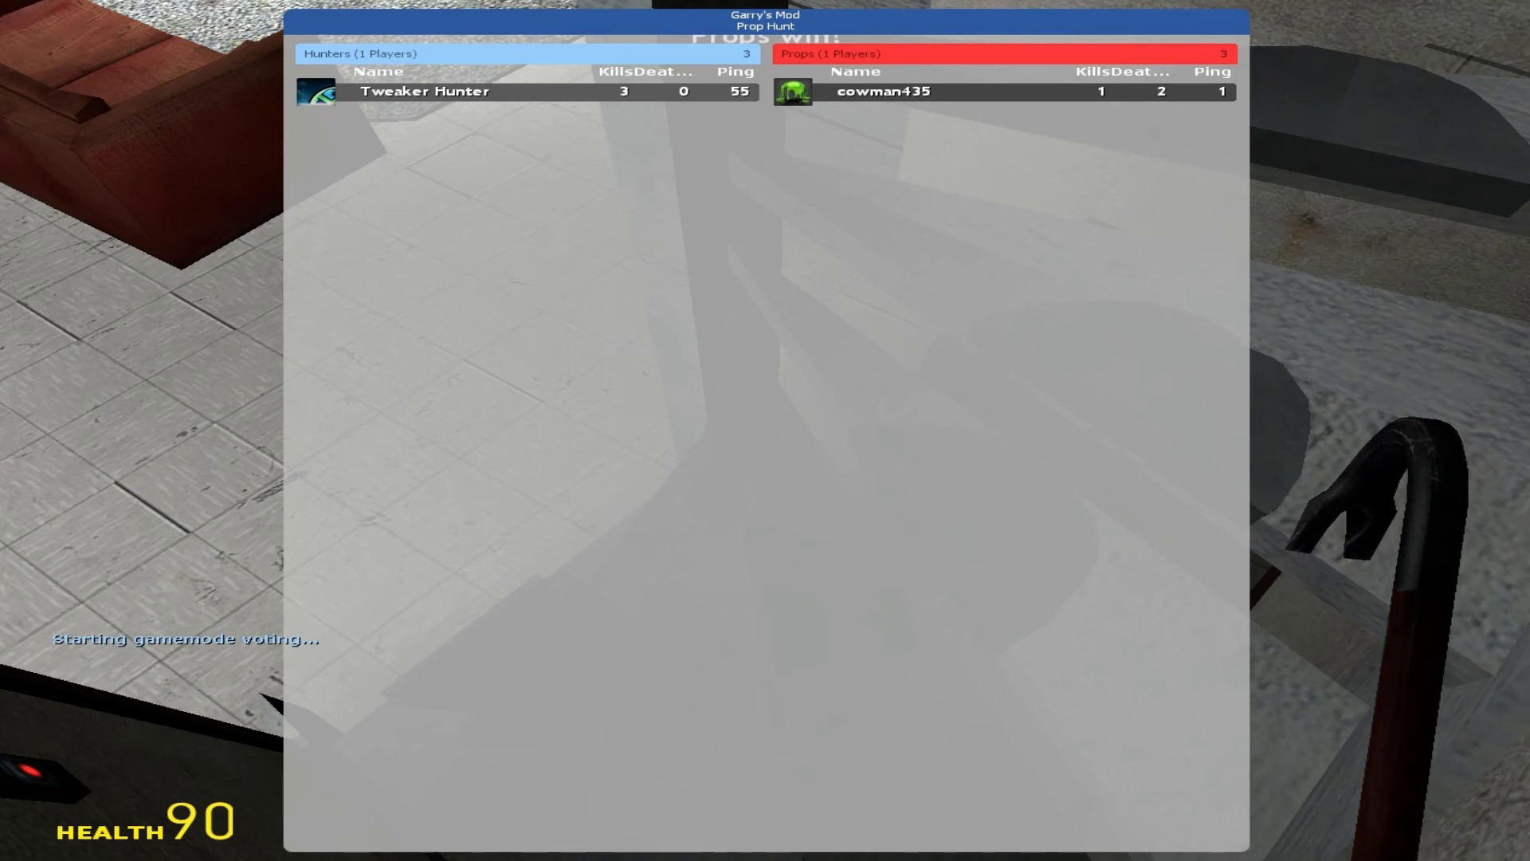
# - Close the scoreboard, switch to the SMG and fire at suspicious props until hunters win round 3
pyautogui.press('Tab')
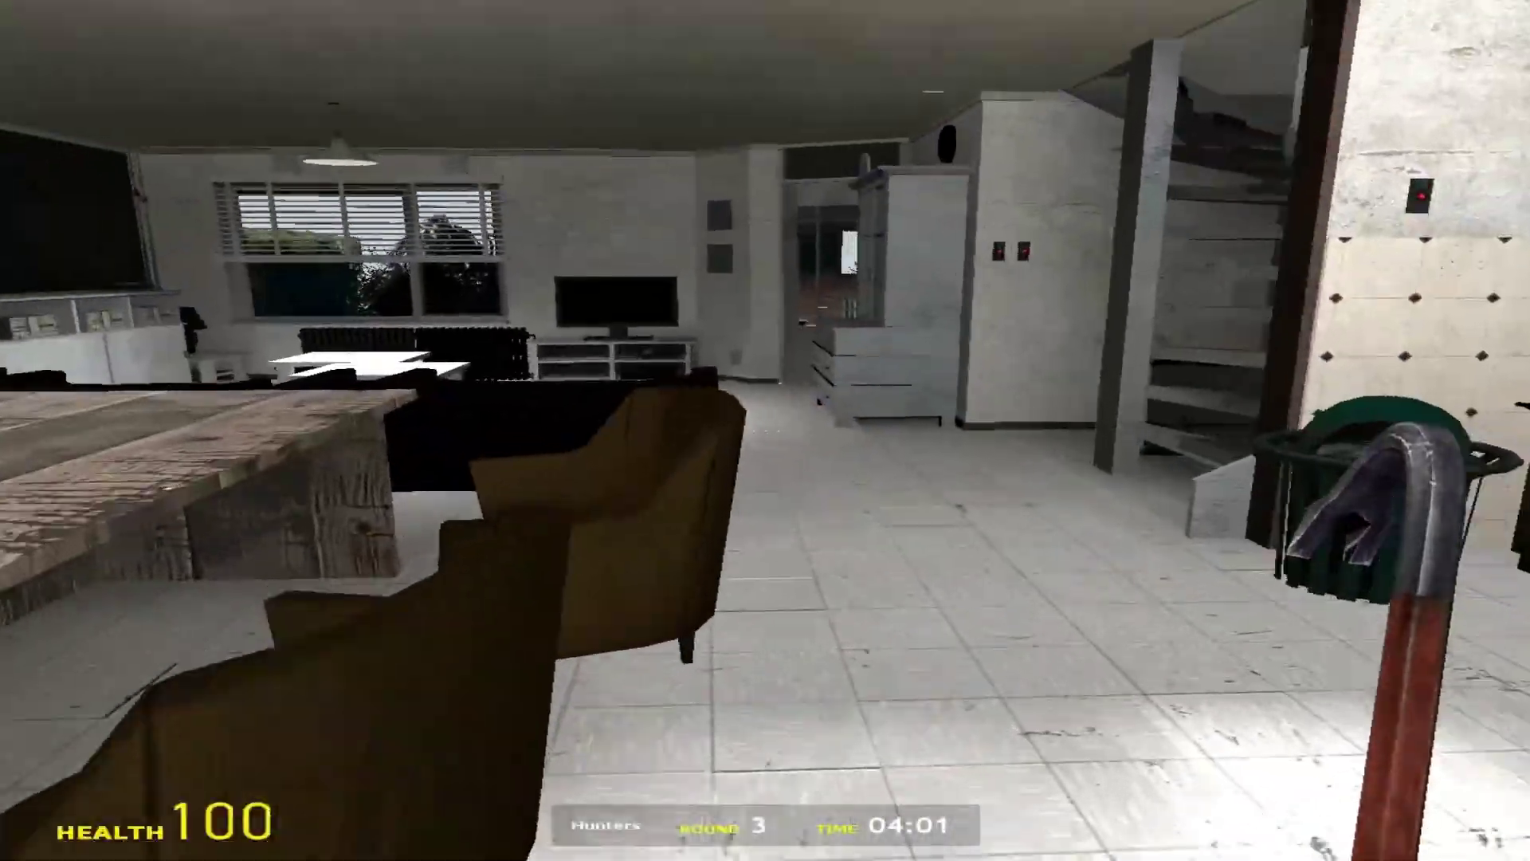
pyautogui.press('3')
pyautogui.click(765, 431)
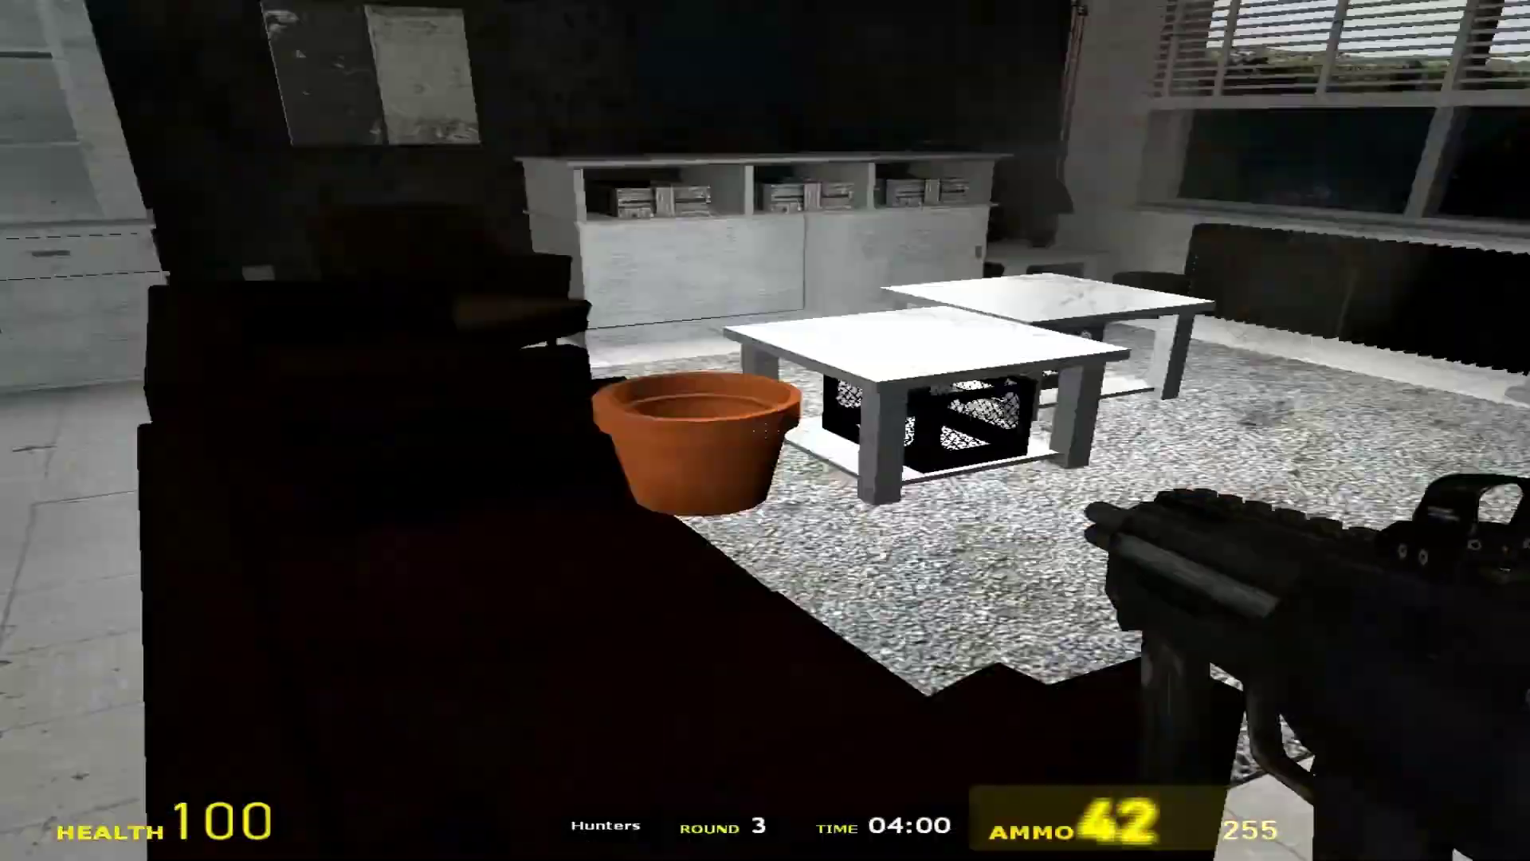
pyautogui.moveTo(765, 430); pyautogui.dragTo(765, 430)
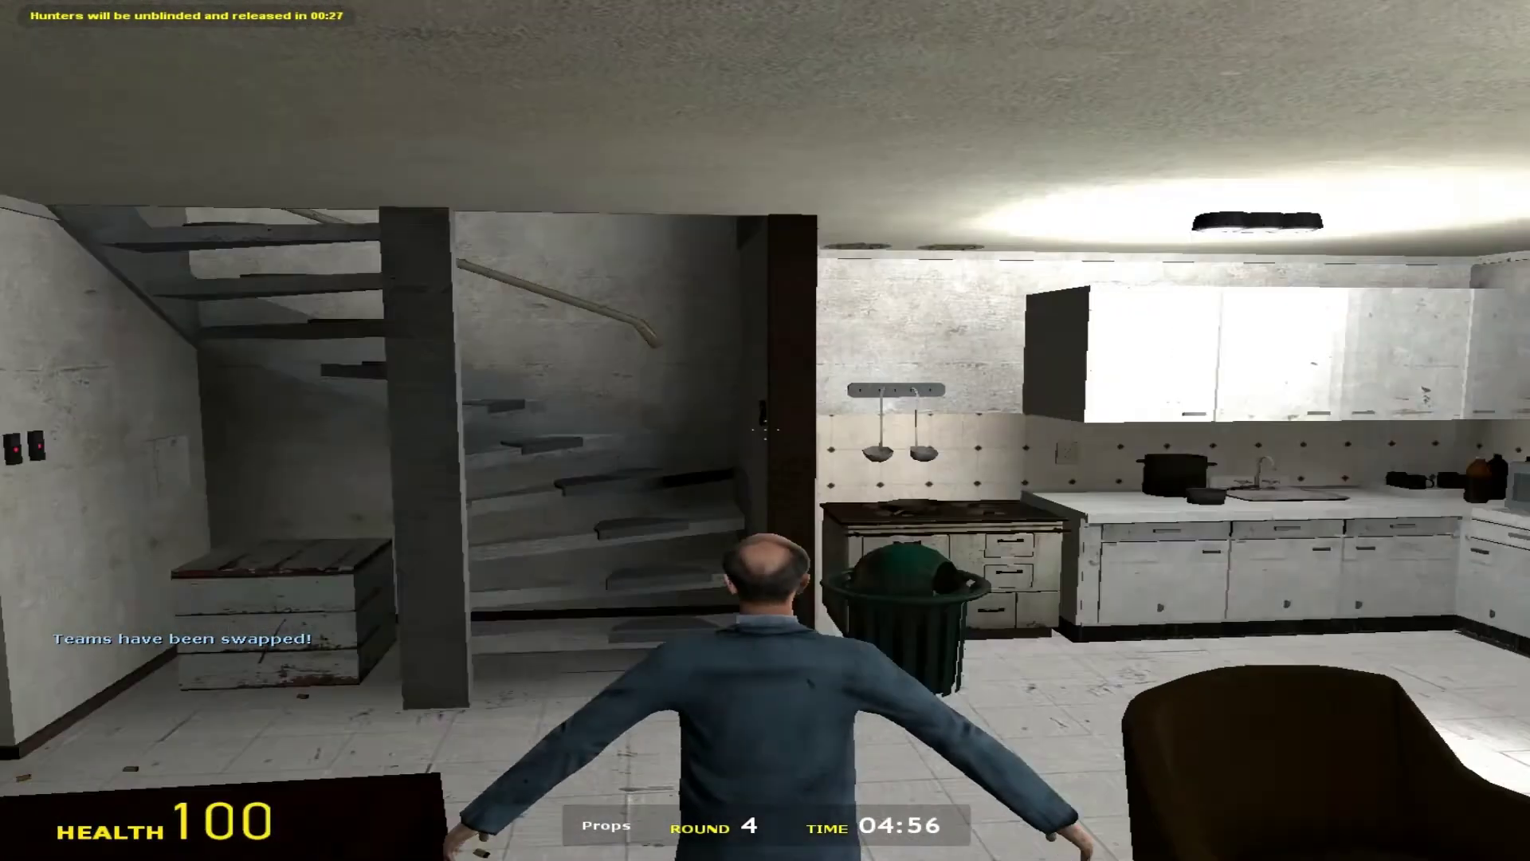
# - Walk through the doorway and search the living room during rounds 4 and 5
pyautogui.press('w')
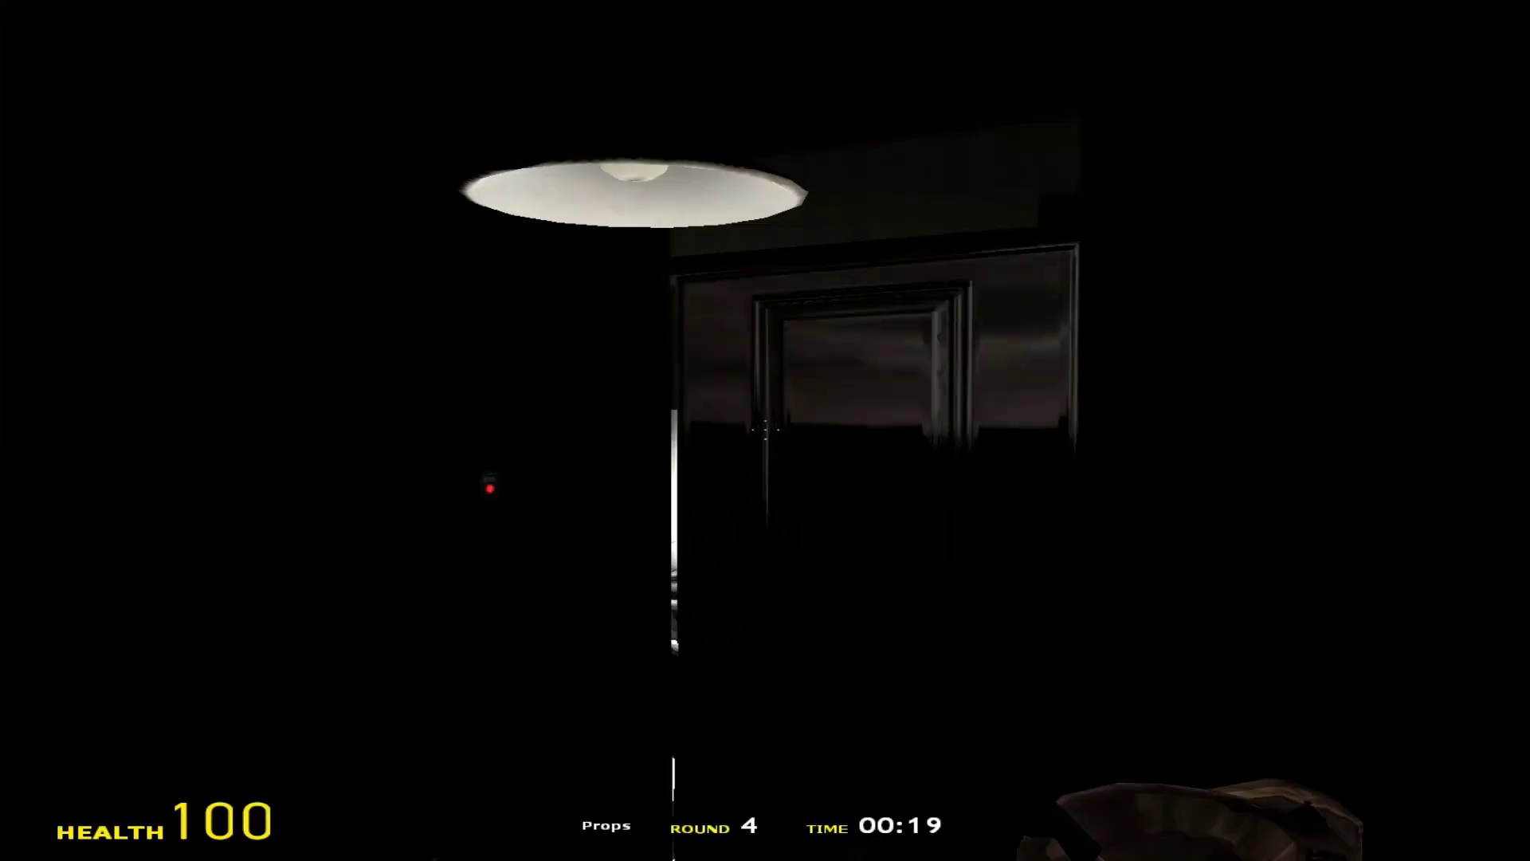
pyautogui.press('w')
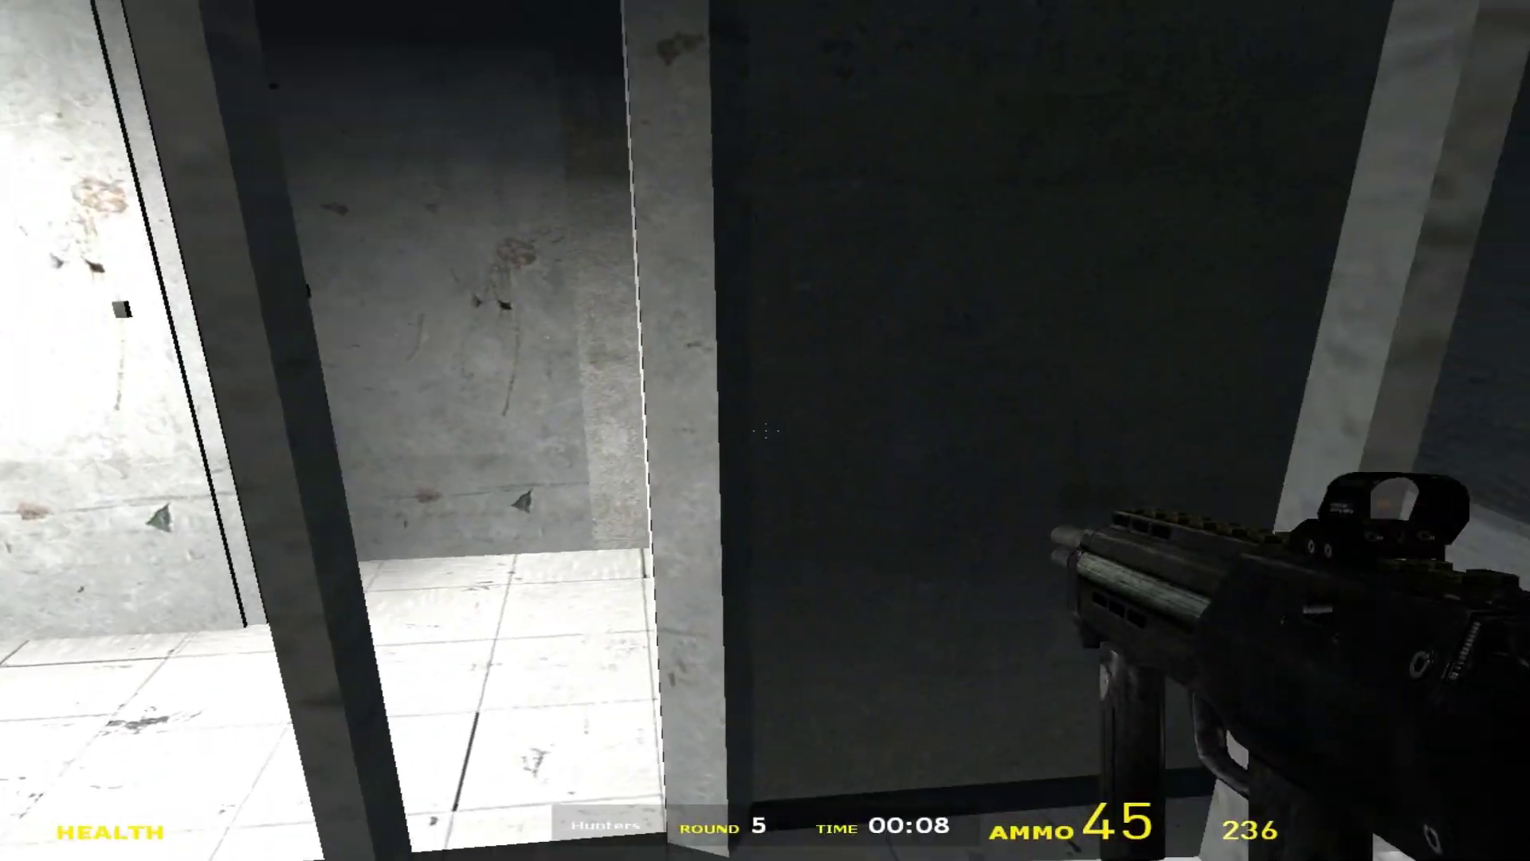
pyautogui.press('w')
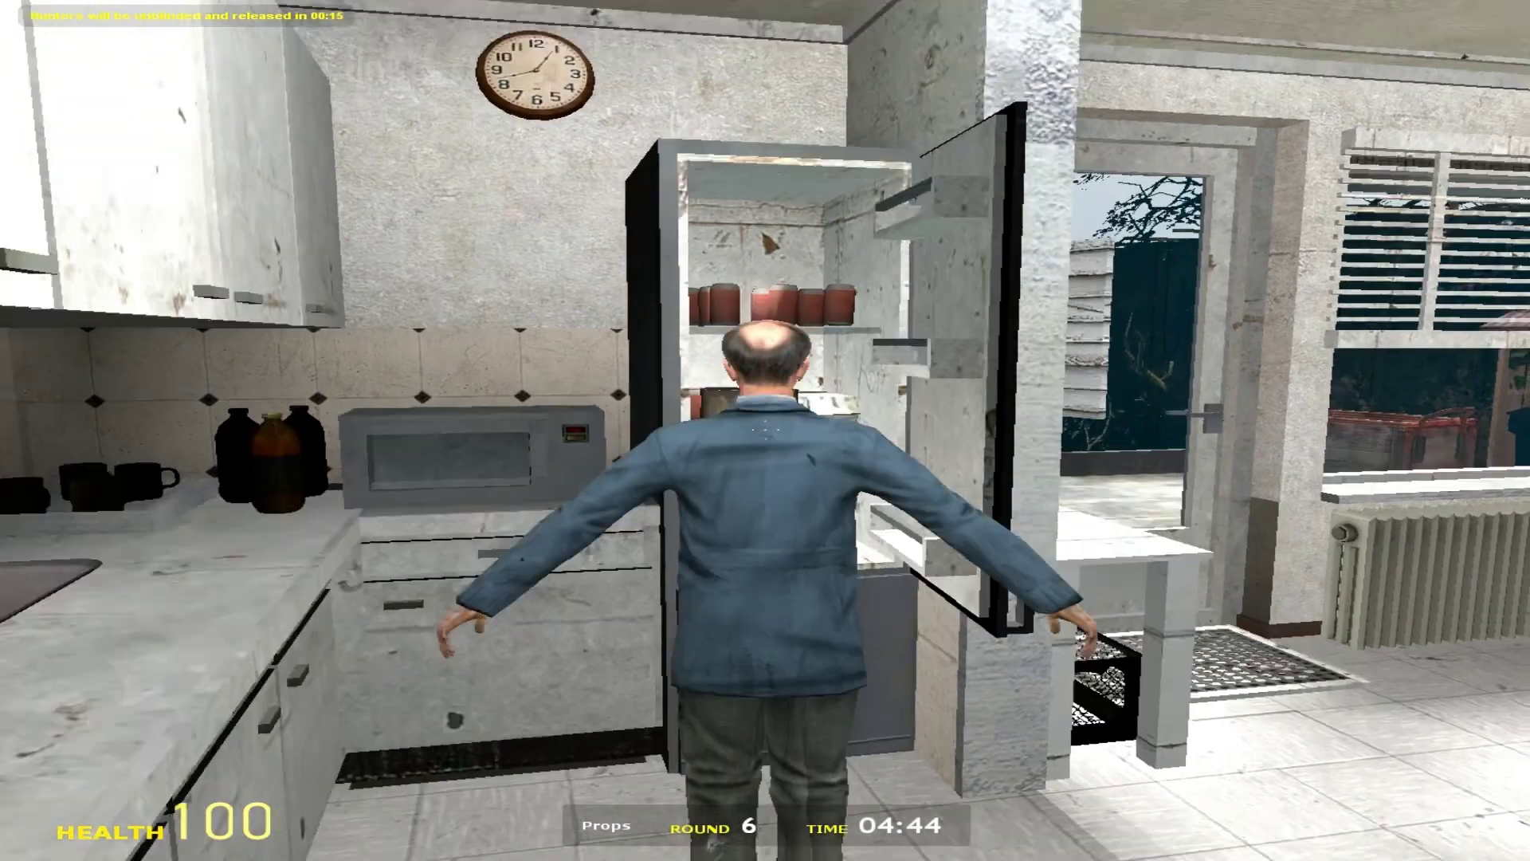
# - Become the bottle prop and move it around the kitchen cabinets and fridge
pyautogui.press('e')
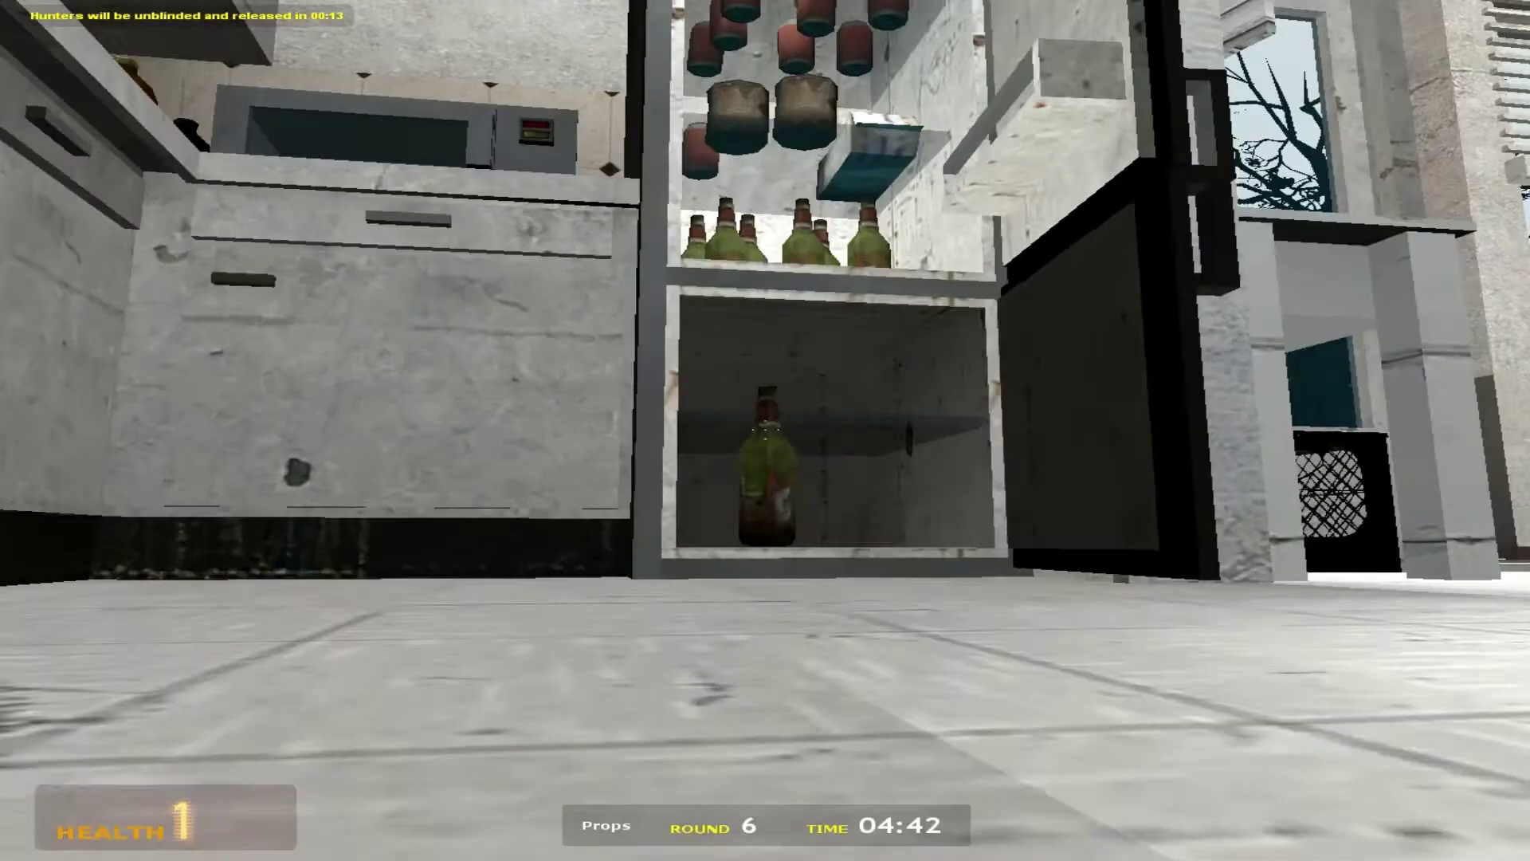
pyautogui.press('w')
pyautogui.press('w')
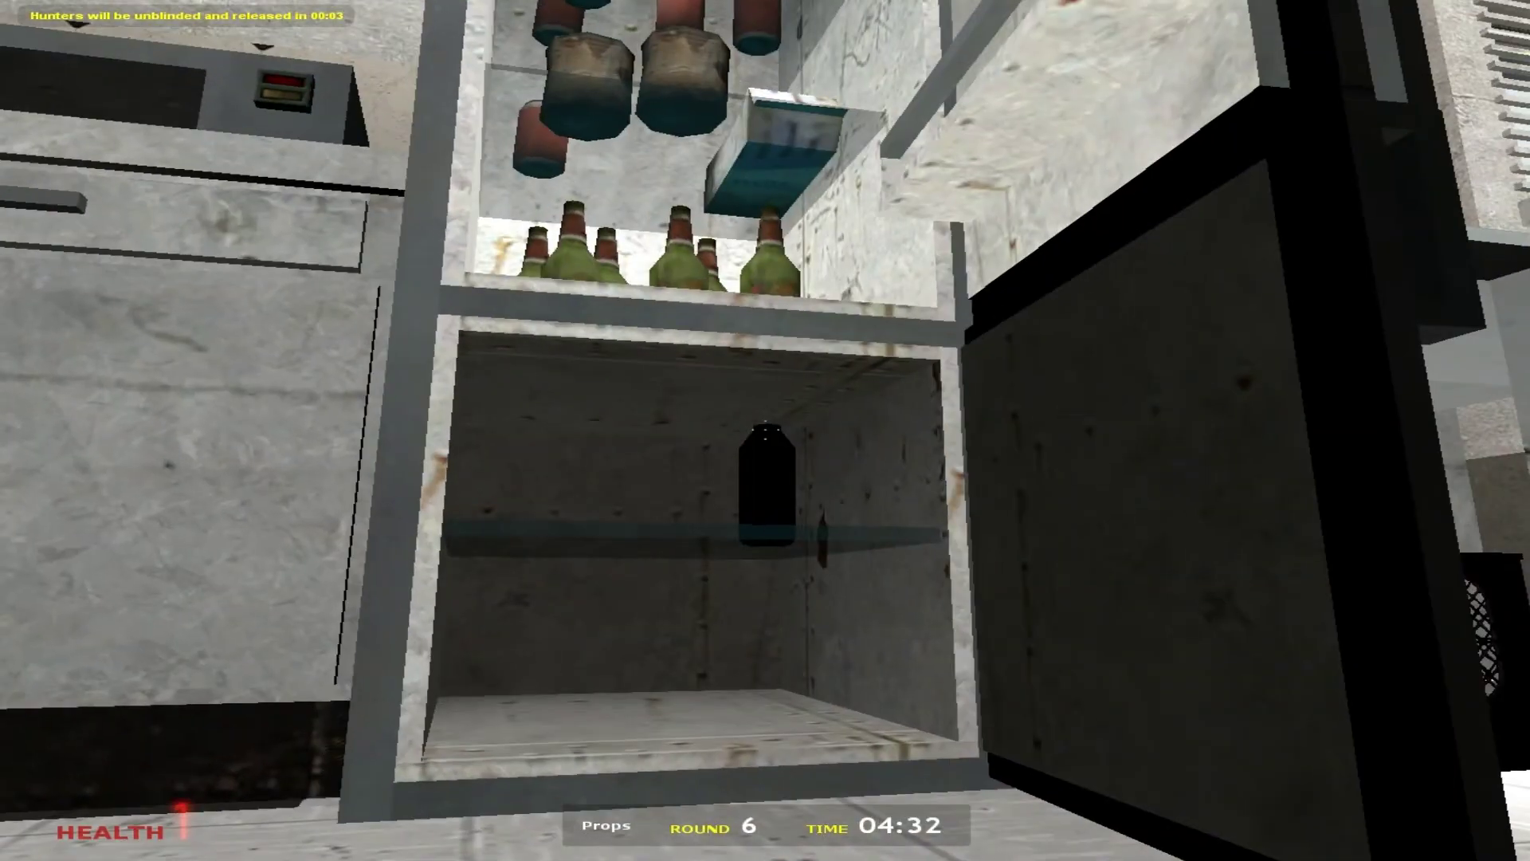
pyautogui.press('w')
pyautogui.press('w')
pyautogui.press('w')
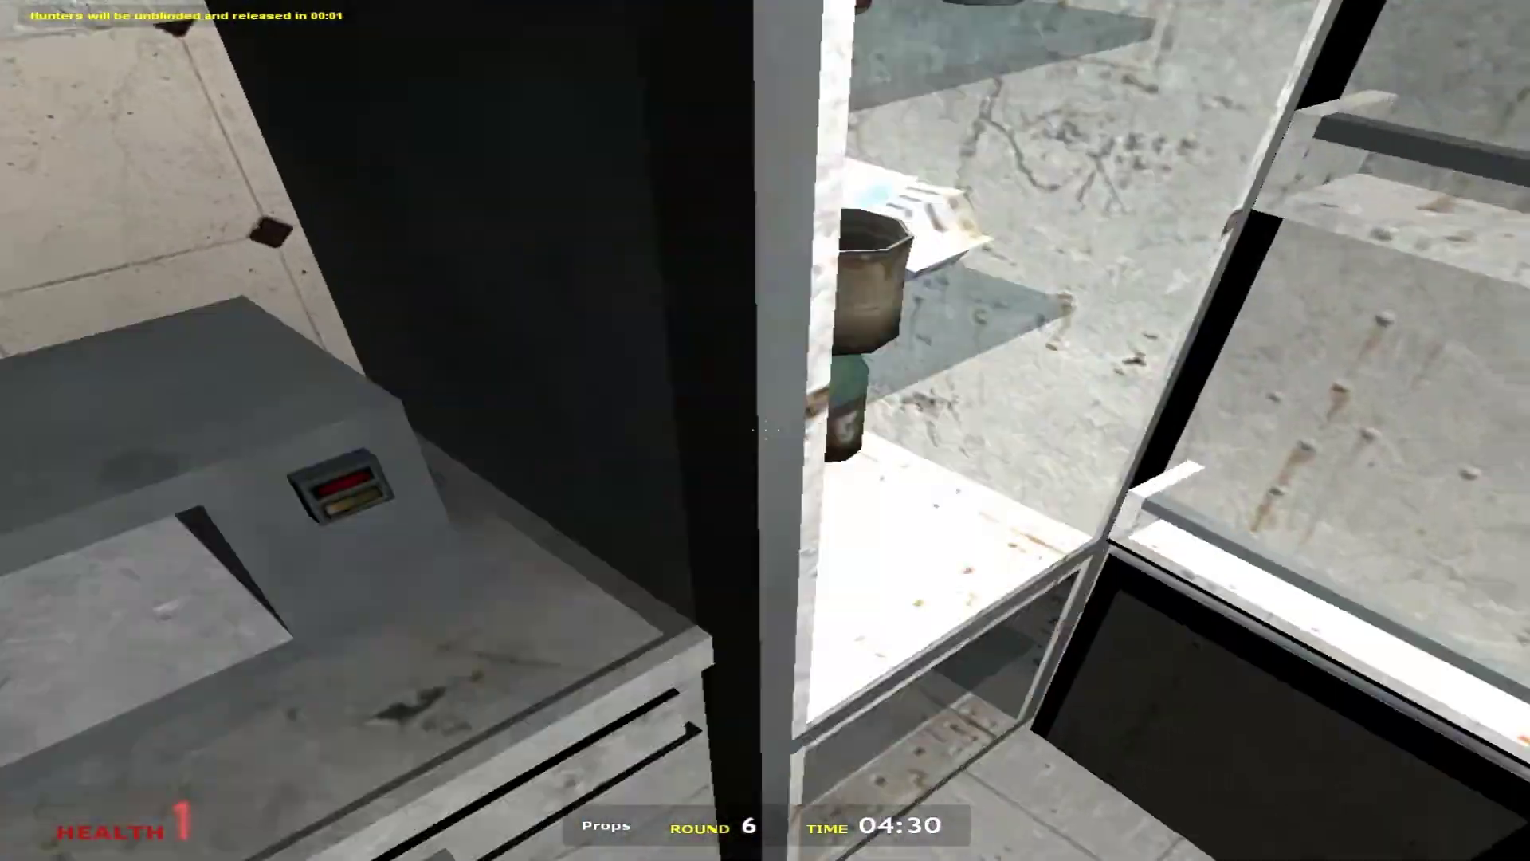
# - Hide the bottle inside the fridge's lower compartment, then move it onto the kitchen floor
pyautogui.press('w')
pyautogui.press('w')
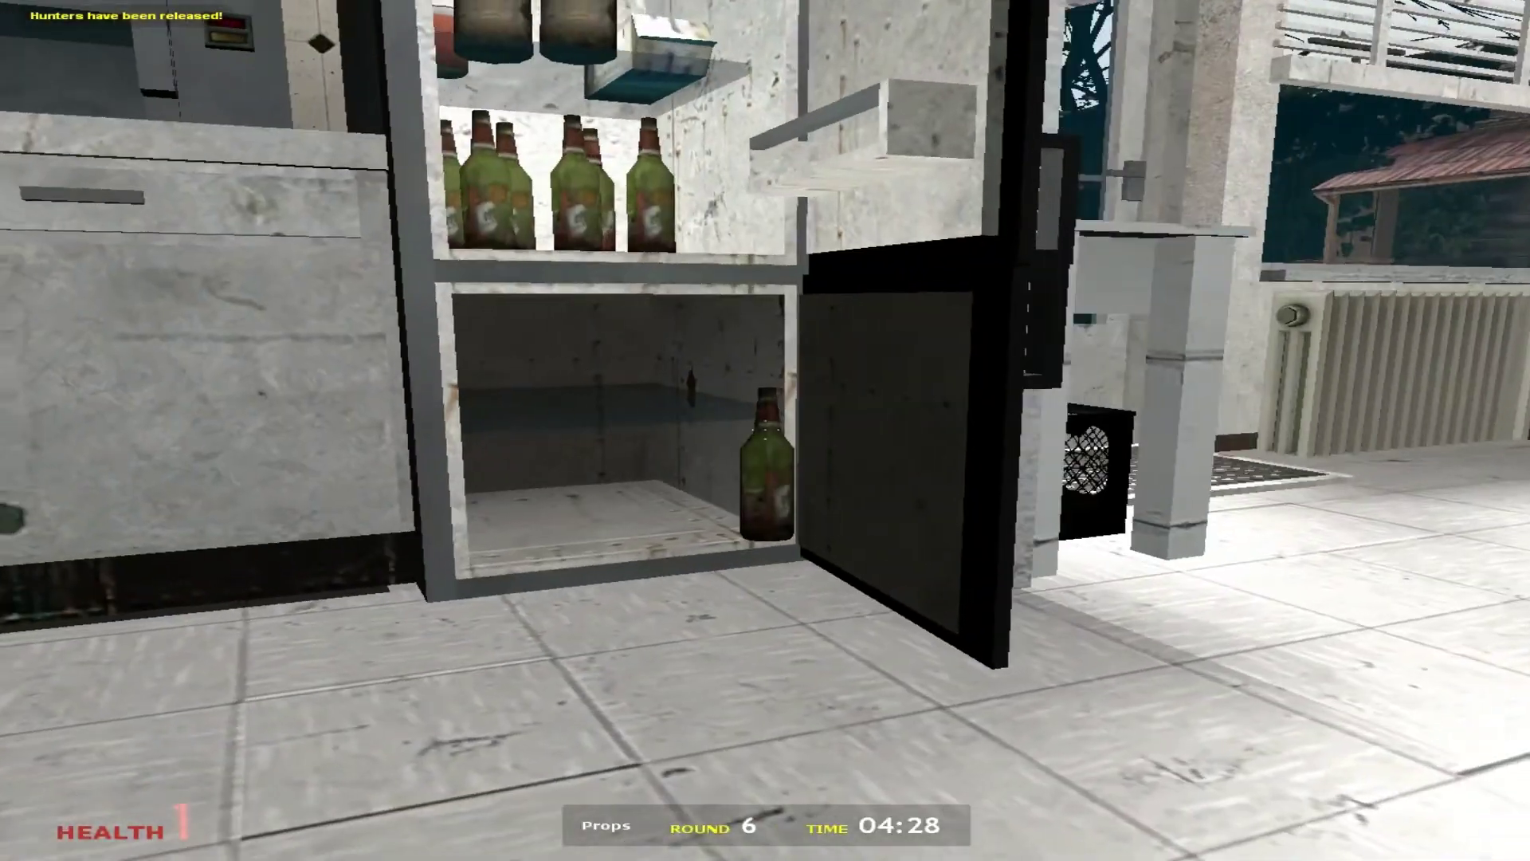
pyautogui.press('w')
pyautogui.press('w')
pyautogui.press('w')
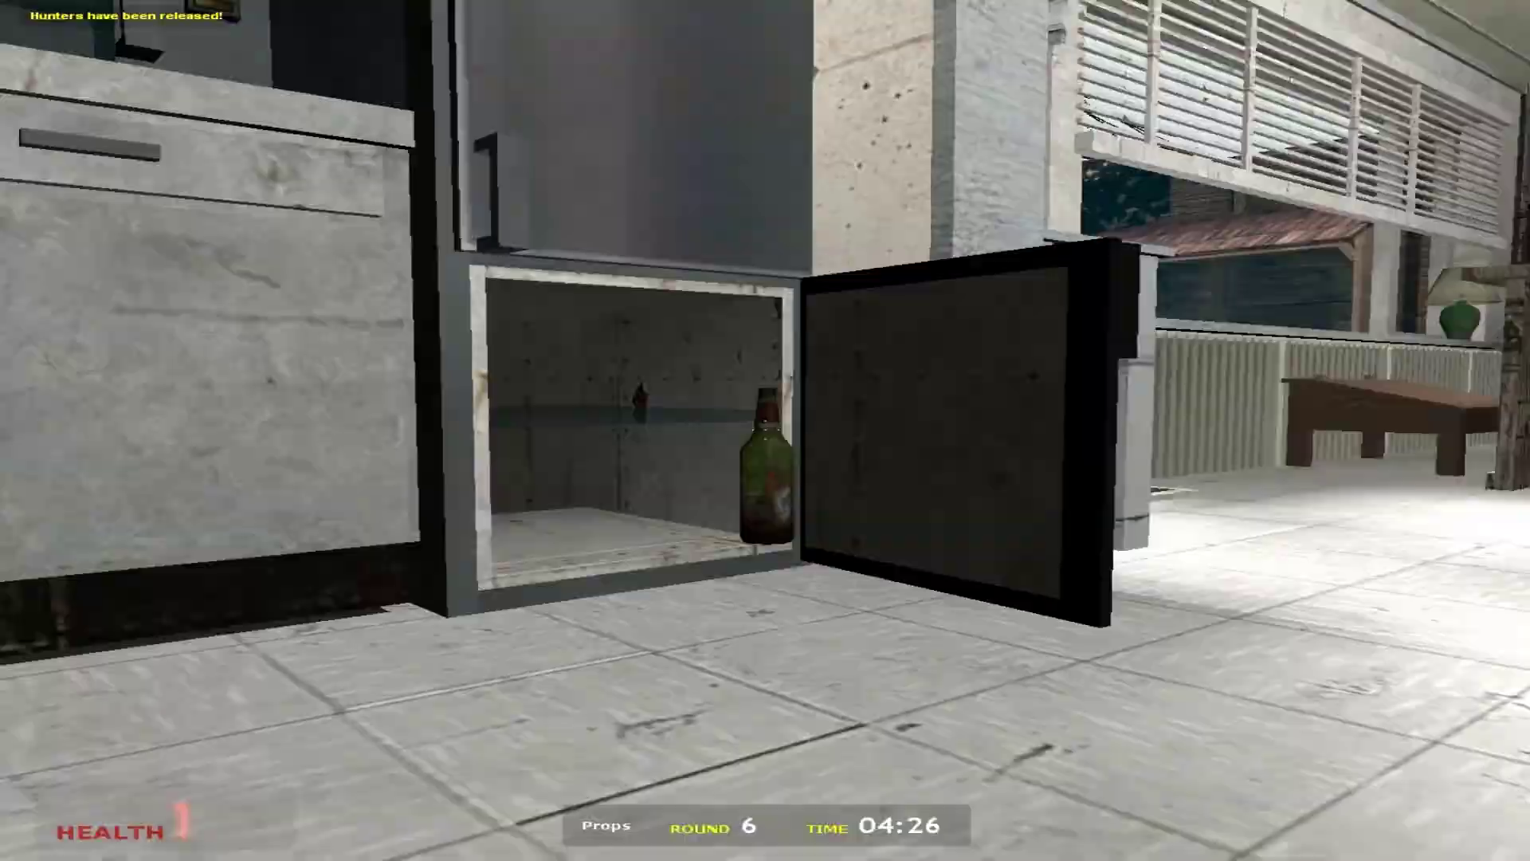
pyautogui.press('w')
pyautogui.press('w')
pyautogui.press('w')
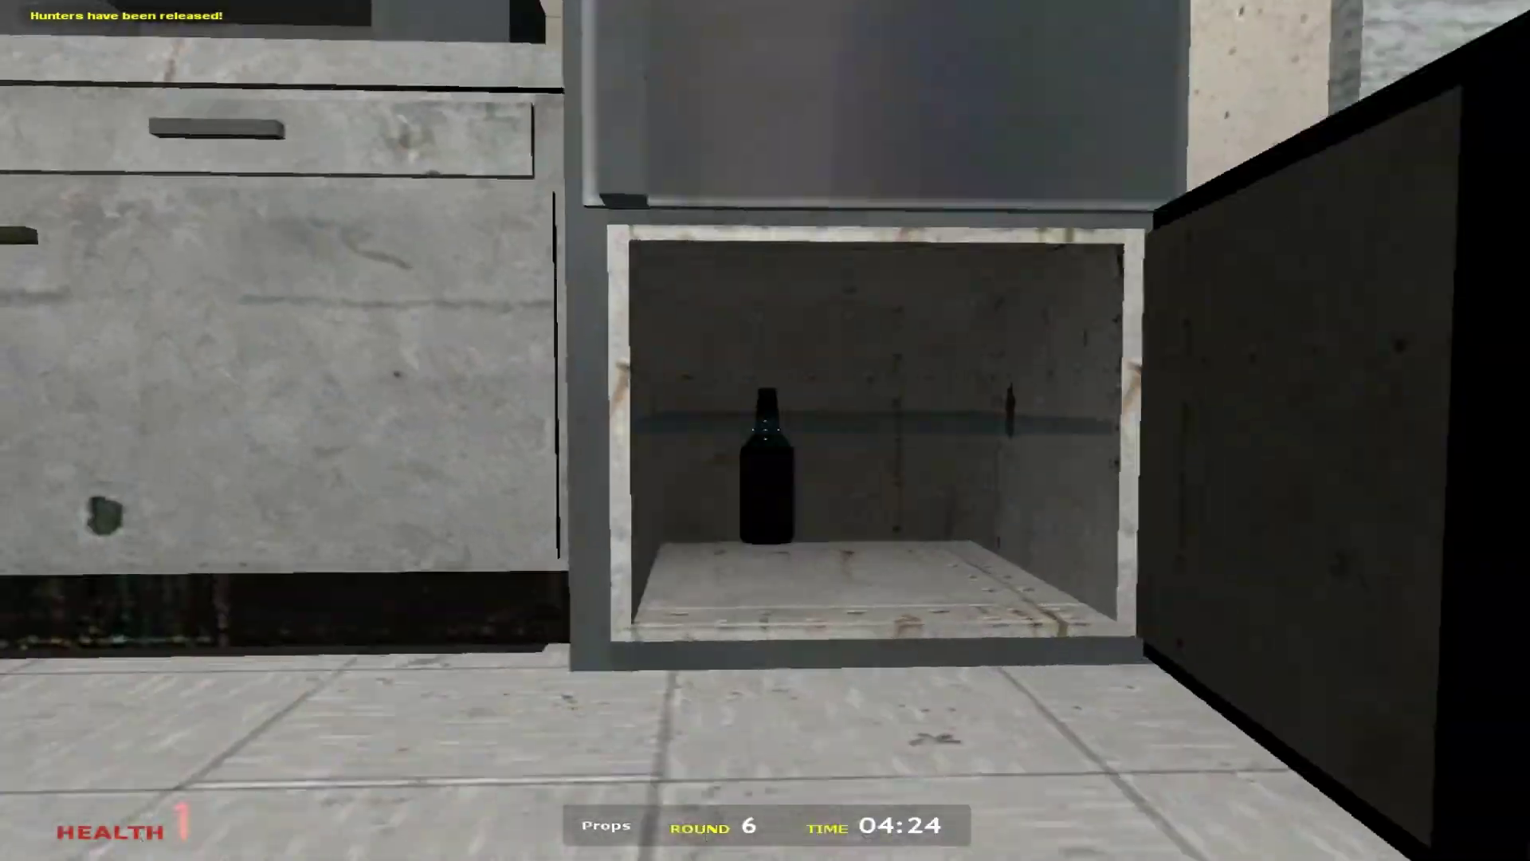
pyautogui.press('w')
pyautogui.press('w')
pyautogui.press('w')
pyautogui.press('w')
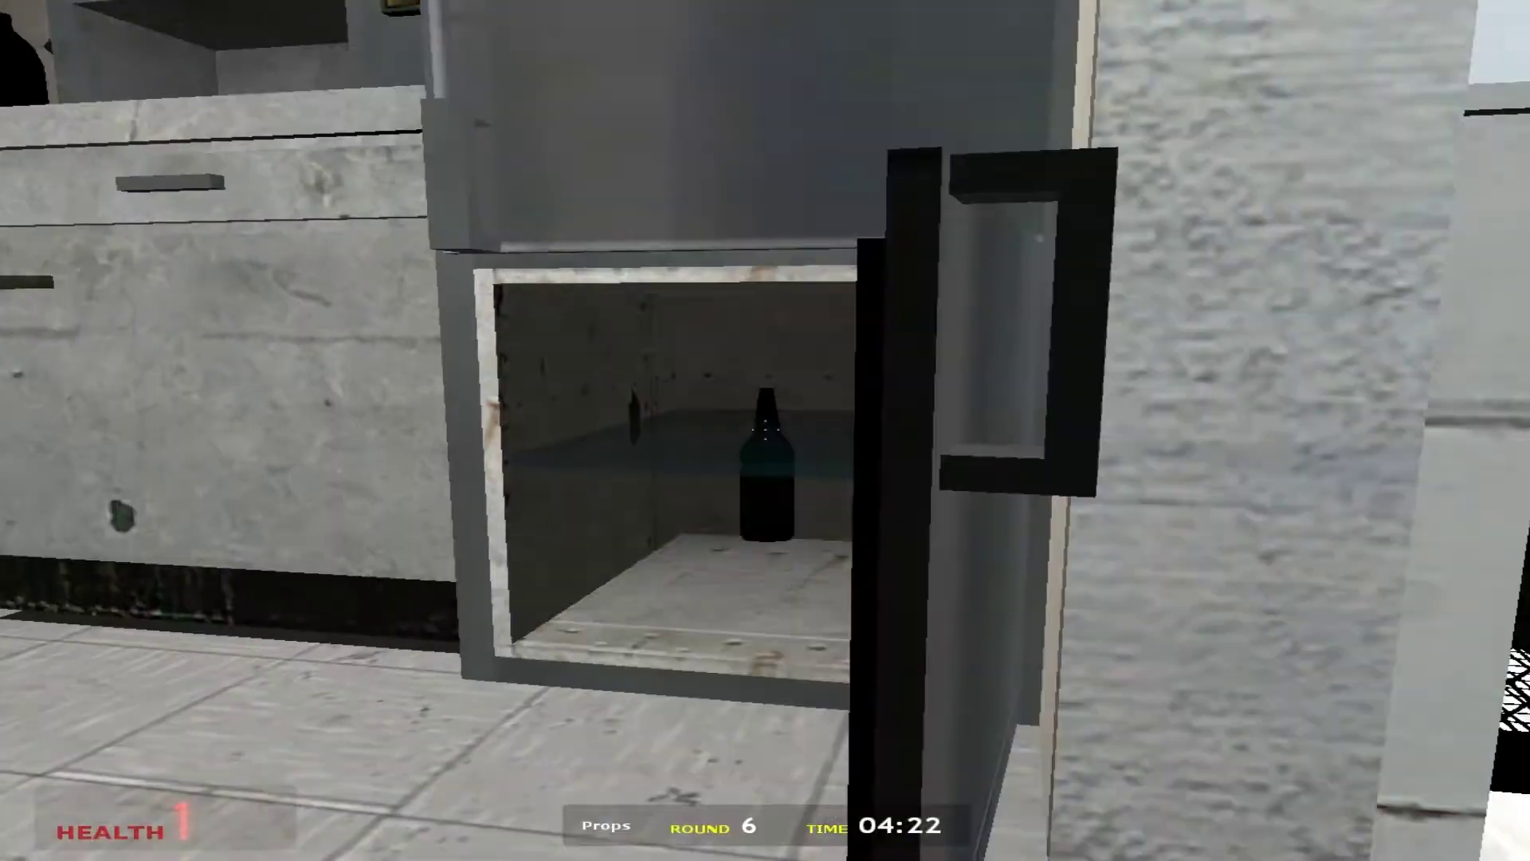
pyautogui.press('w')
pyautogui.press('w')
pyautogui.press('w')
pyautogui.press('w')
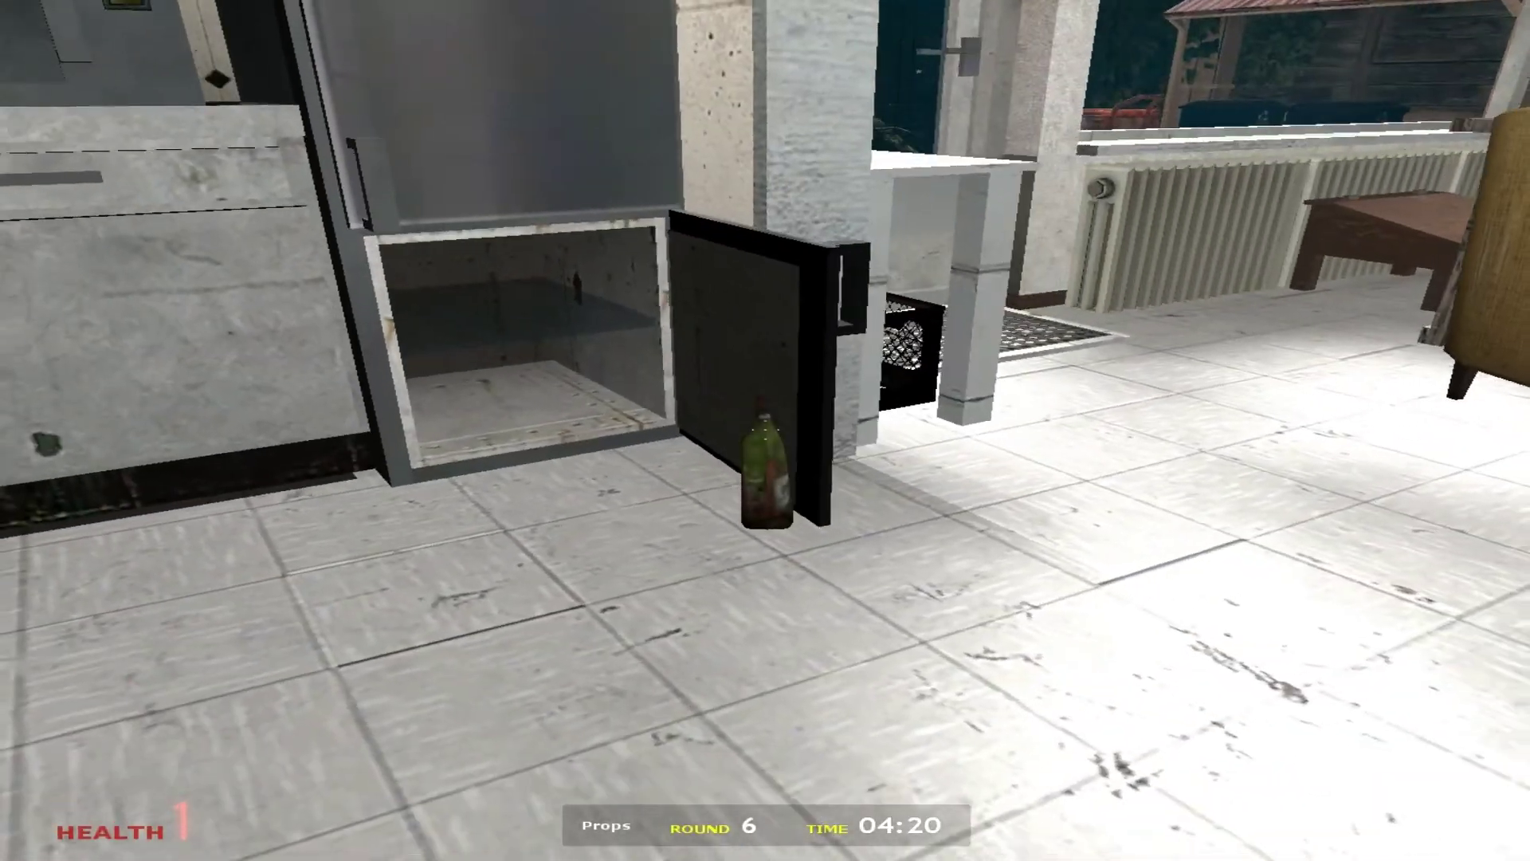
pyautogui.press('w')
pyautogui.press('w')
pyautogui.press('w')
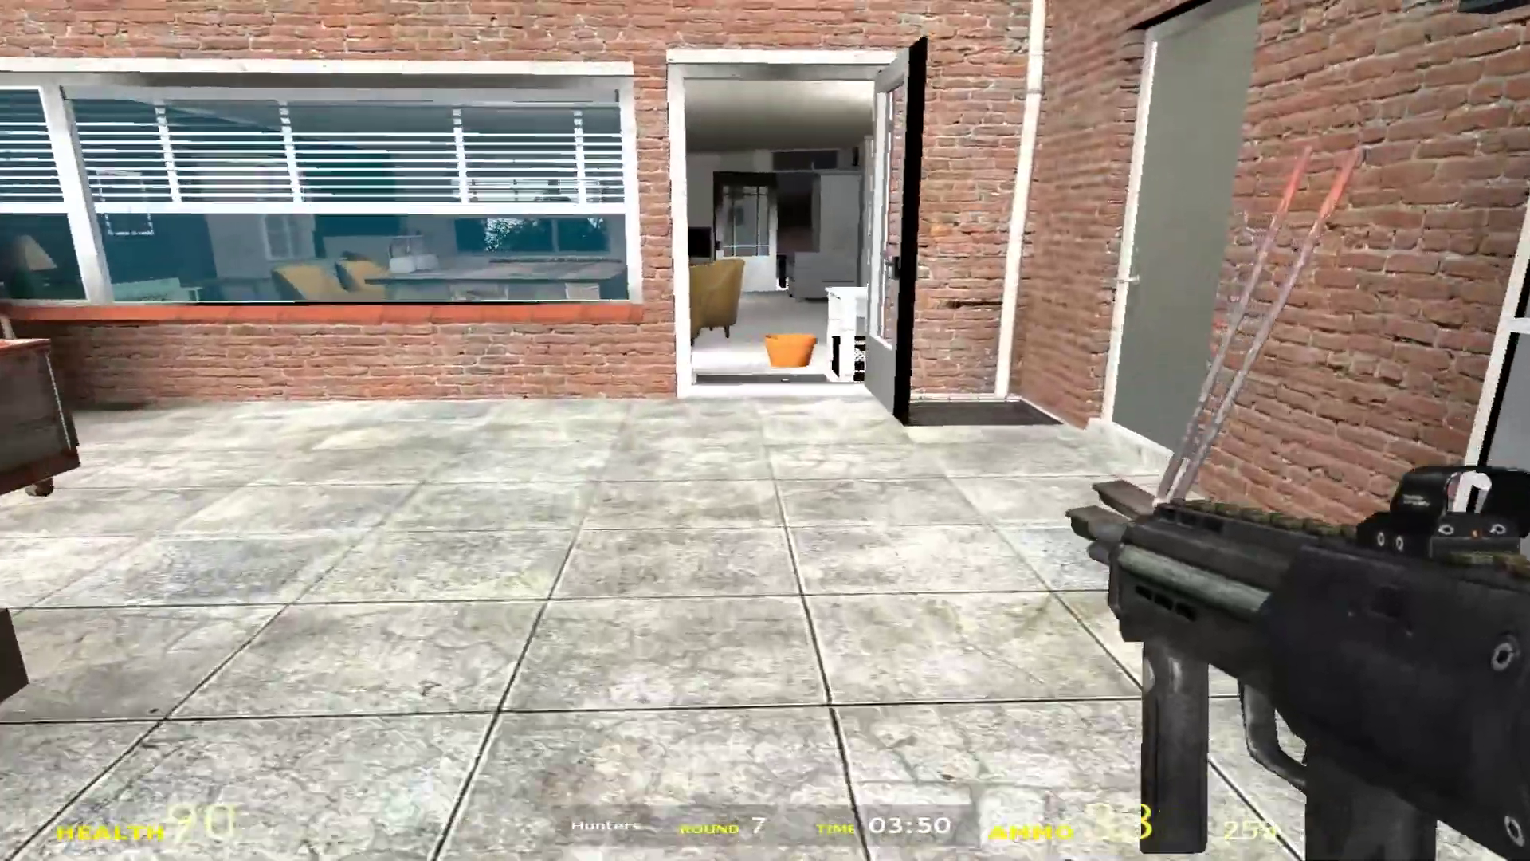
# - Fire at props by the doorway, then shotgun the blue crate until 'Hunters win!' appears
pyautogui.click(766, 431)
pyautogui.click(765, 431)
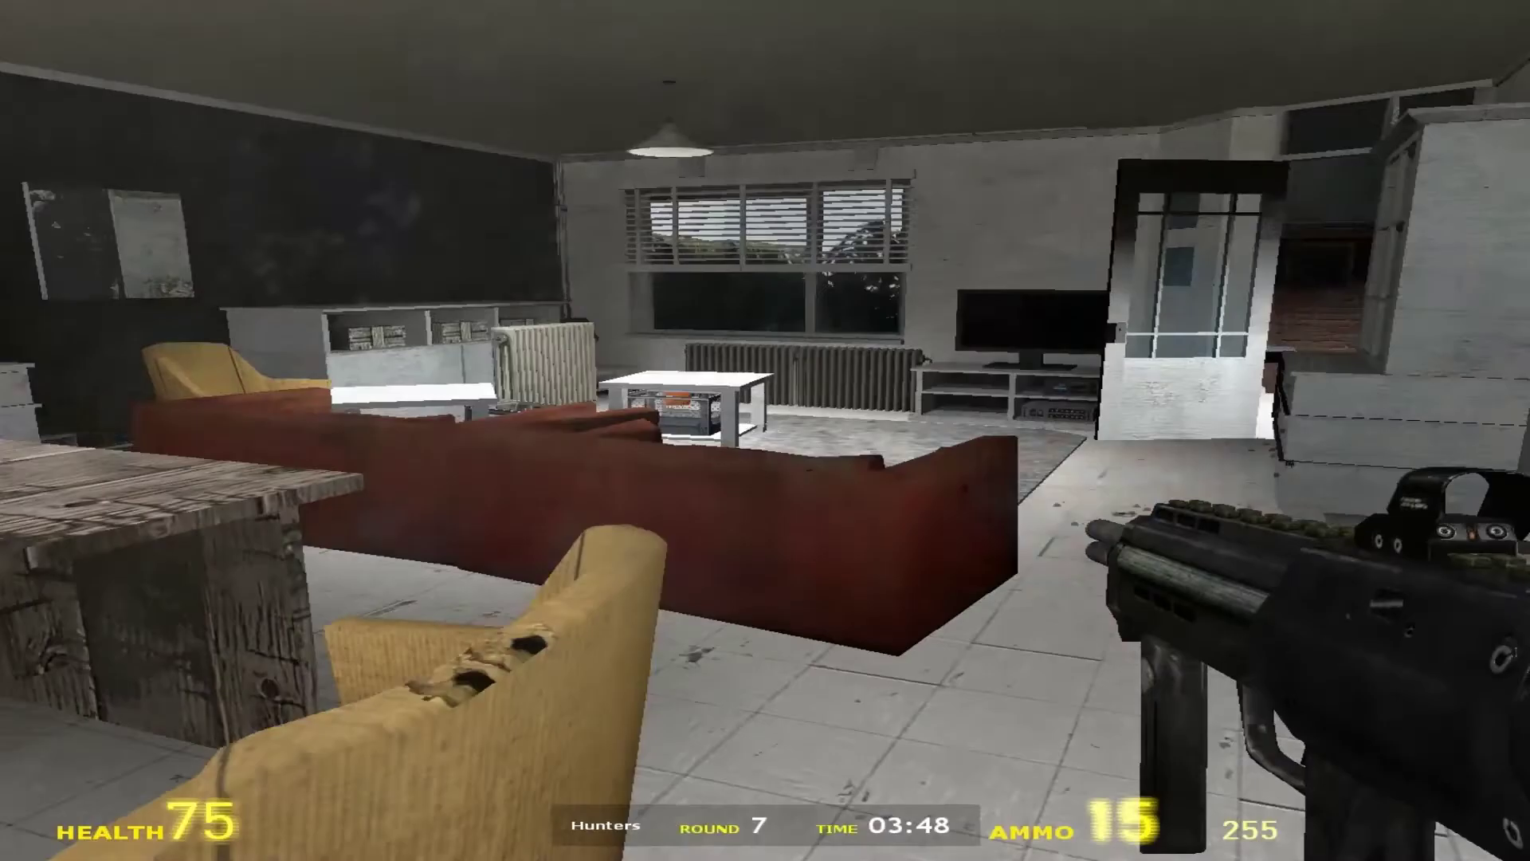
pyautogui.press('3')
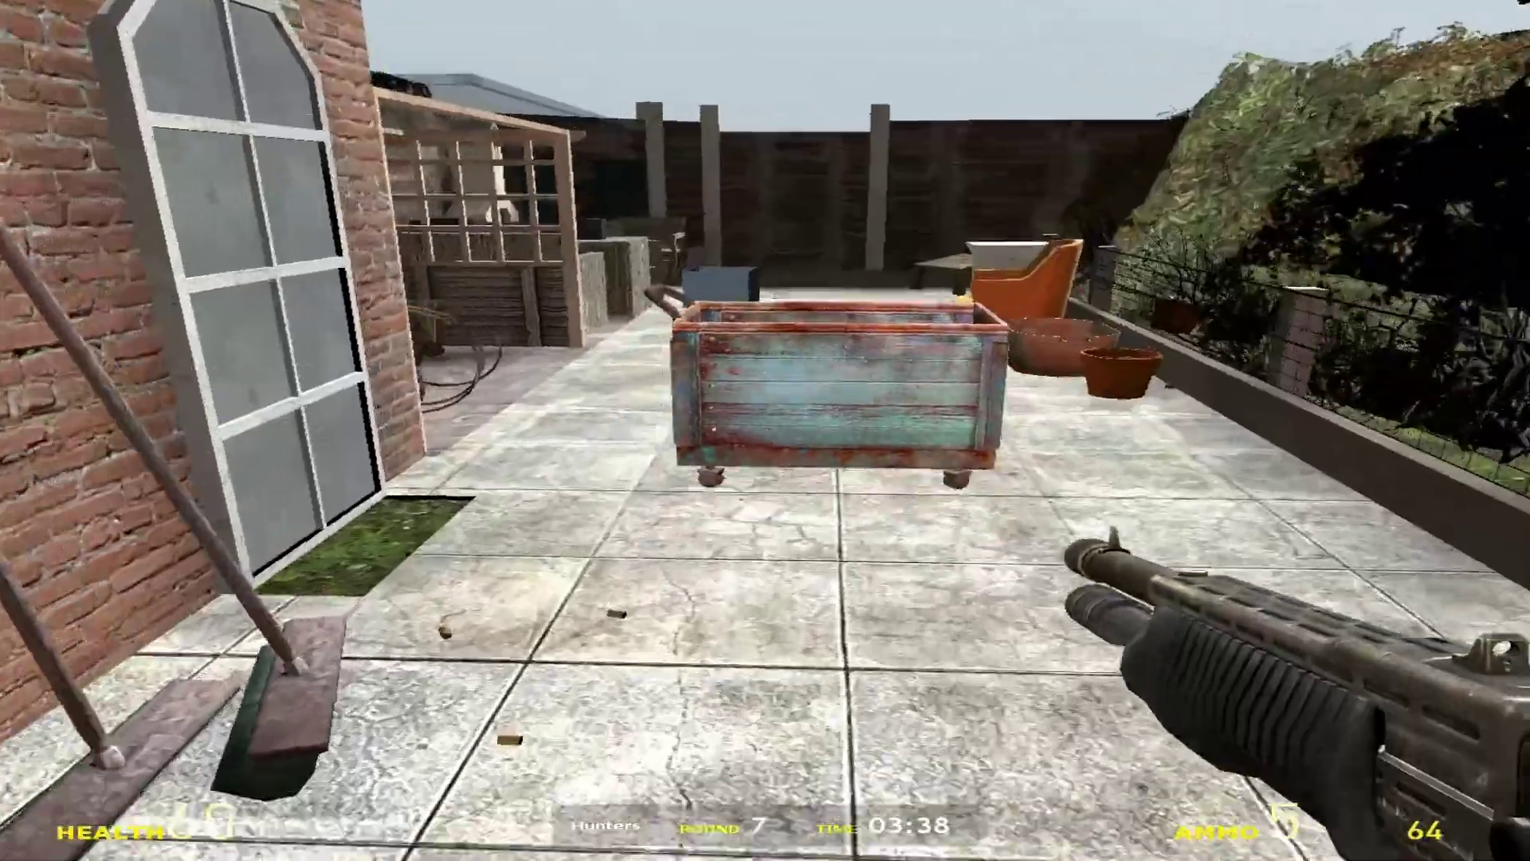
pyautogui.click(765, 430)
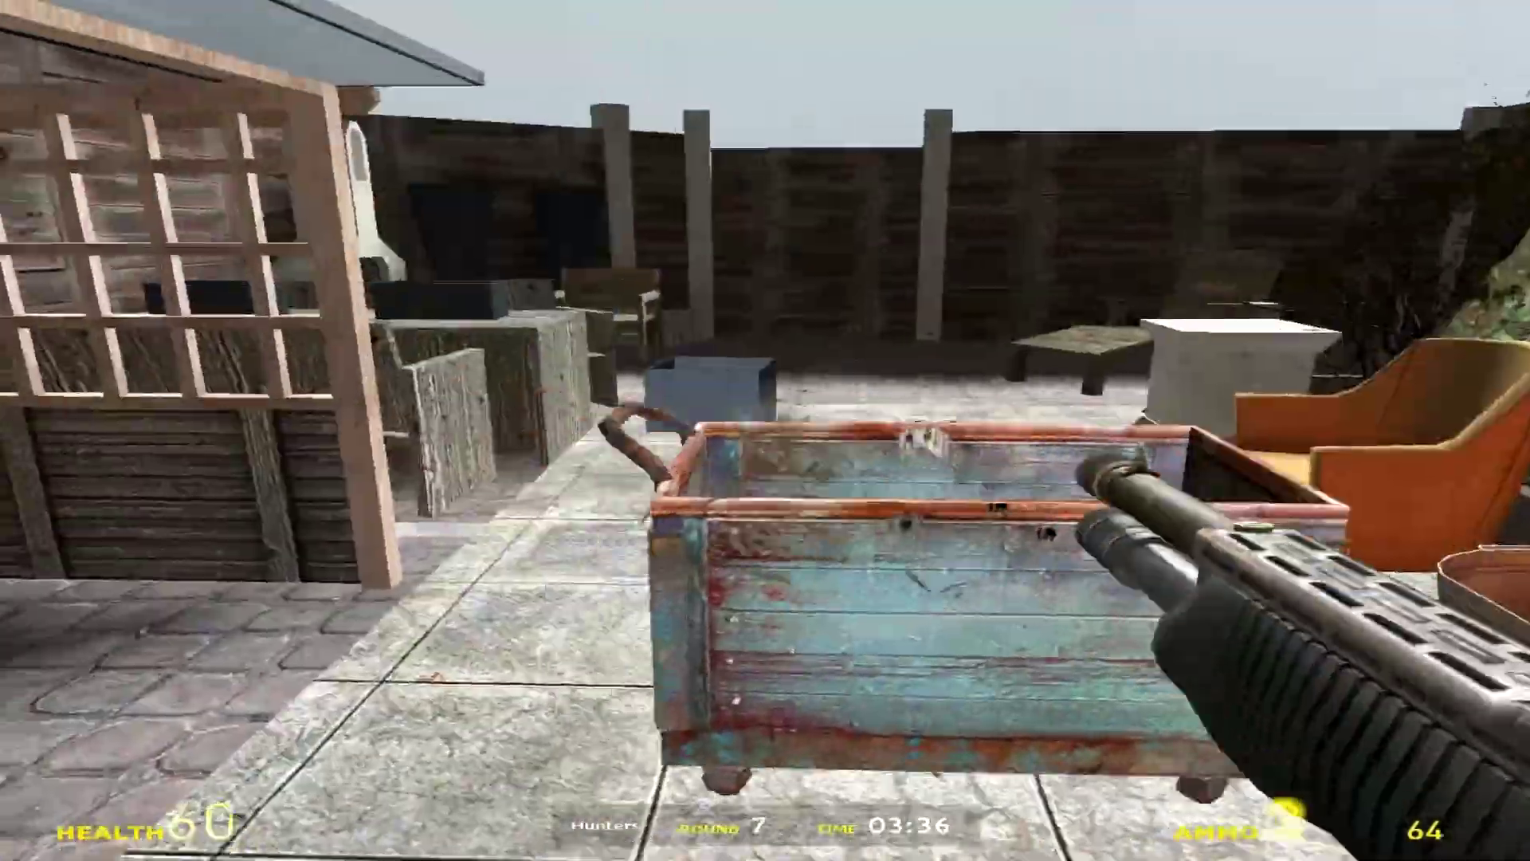
pyautogui.click(765, 430)
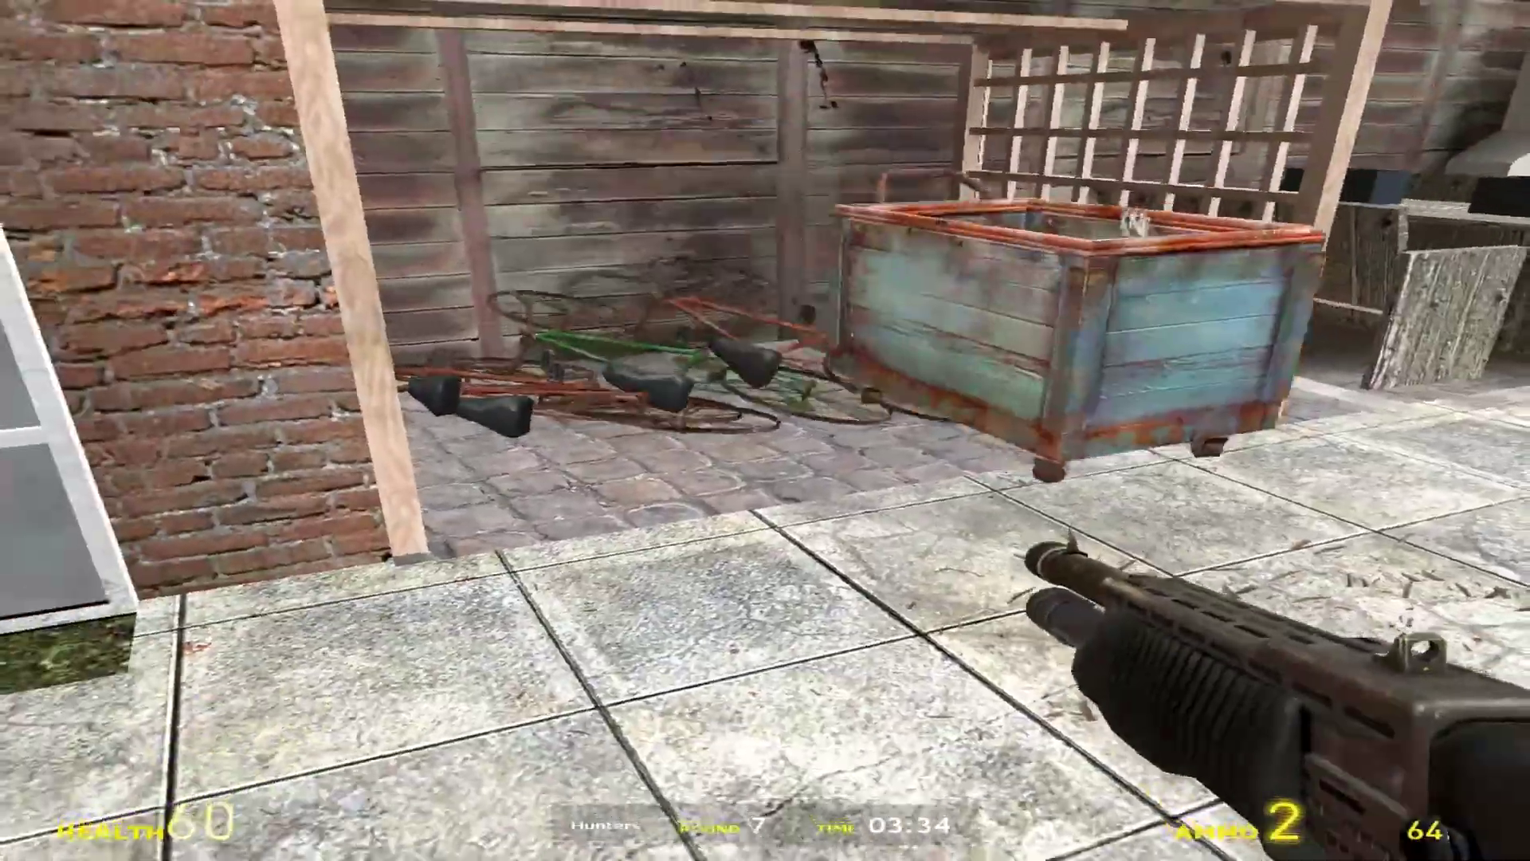
pyautogui.click(765, 431)
pyautogui.press('w')
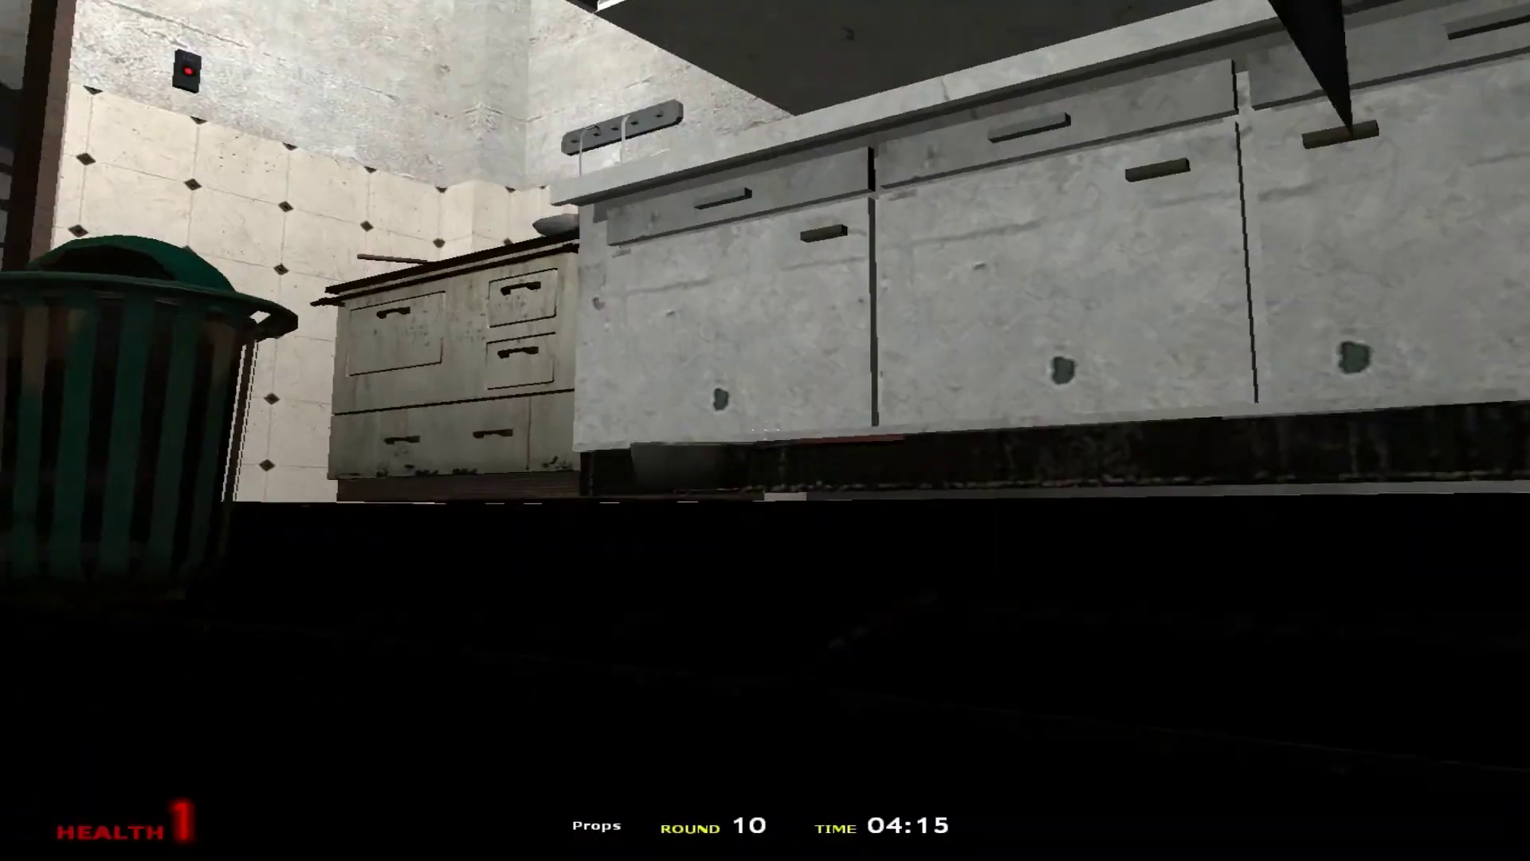
# - Sneak the frying pan behind the armchairs, hide under furniture, then crouch beside the dresser
pyautogui.press('w')
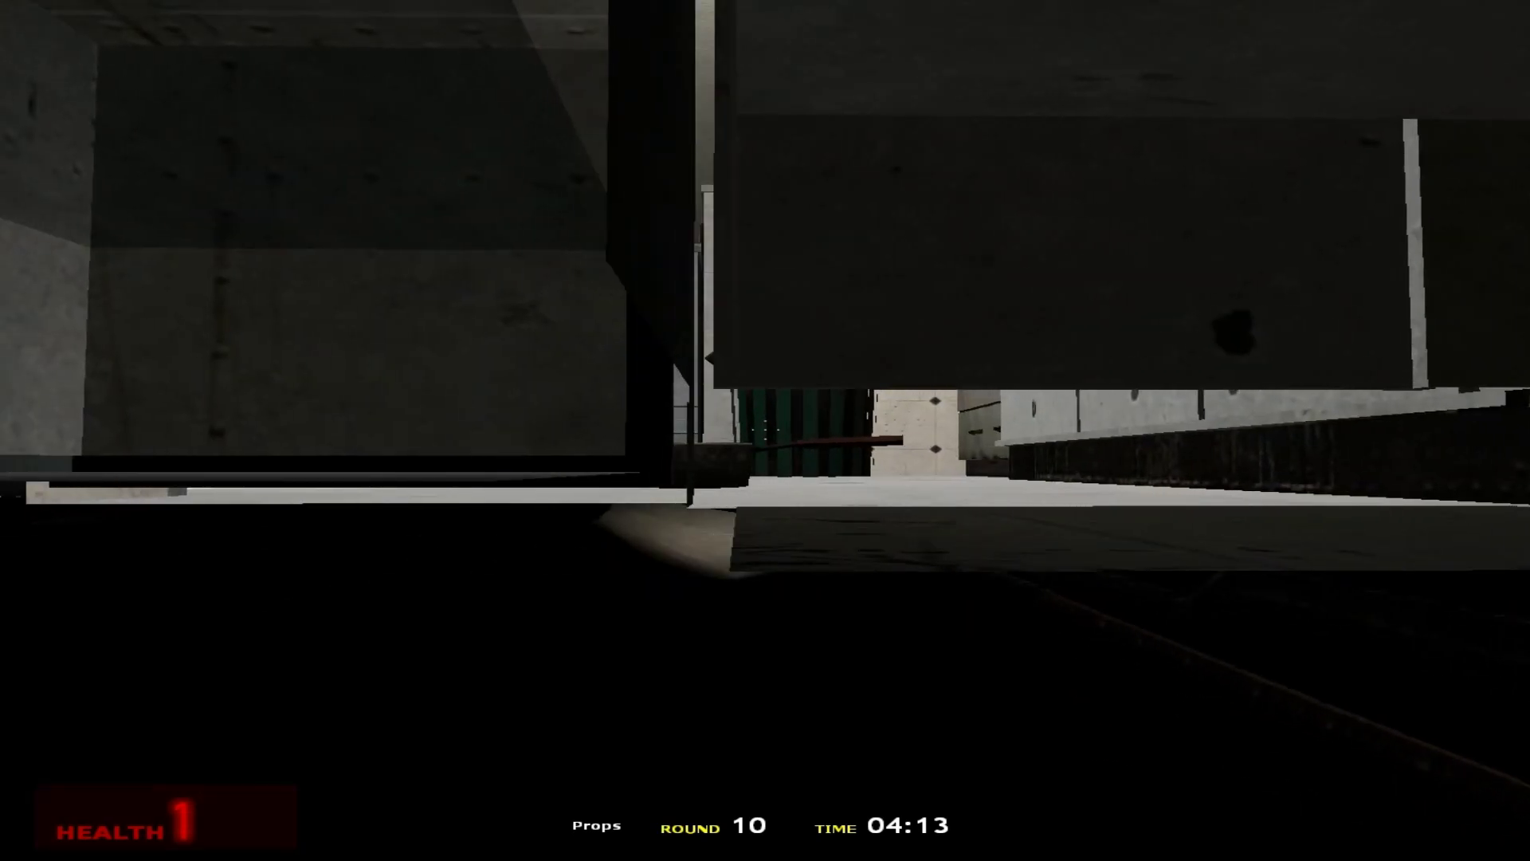
pyautogui.press('w')
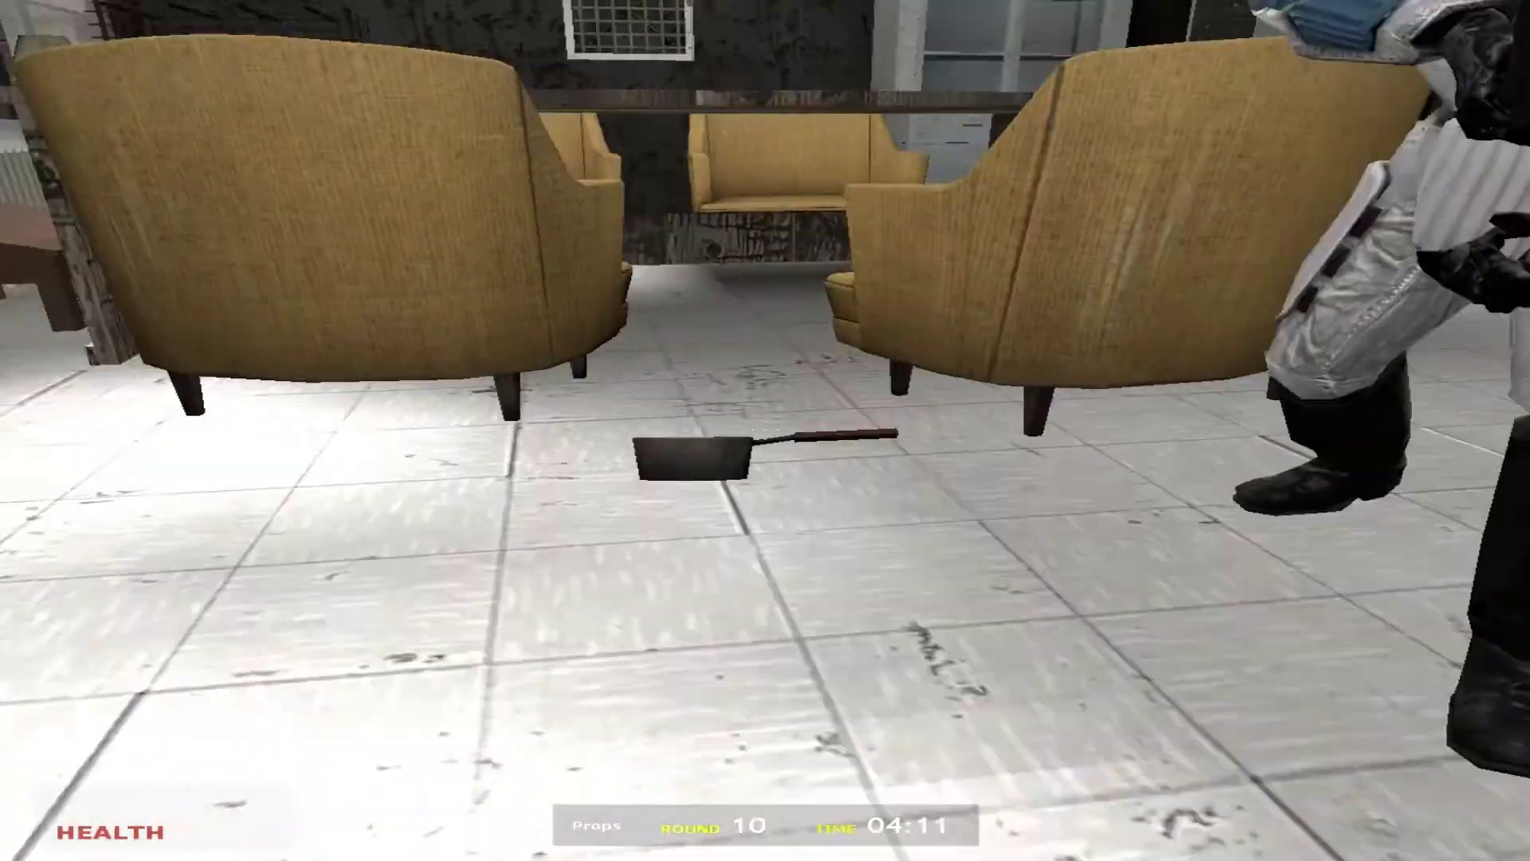
pyautogui.press('w')
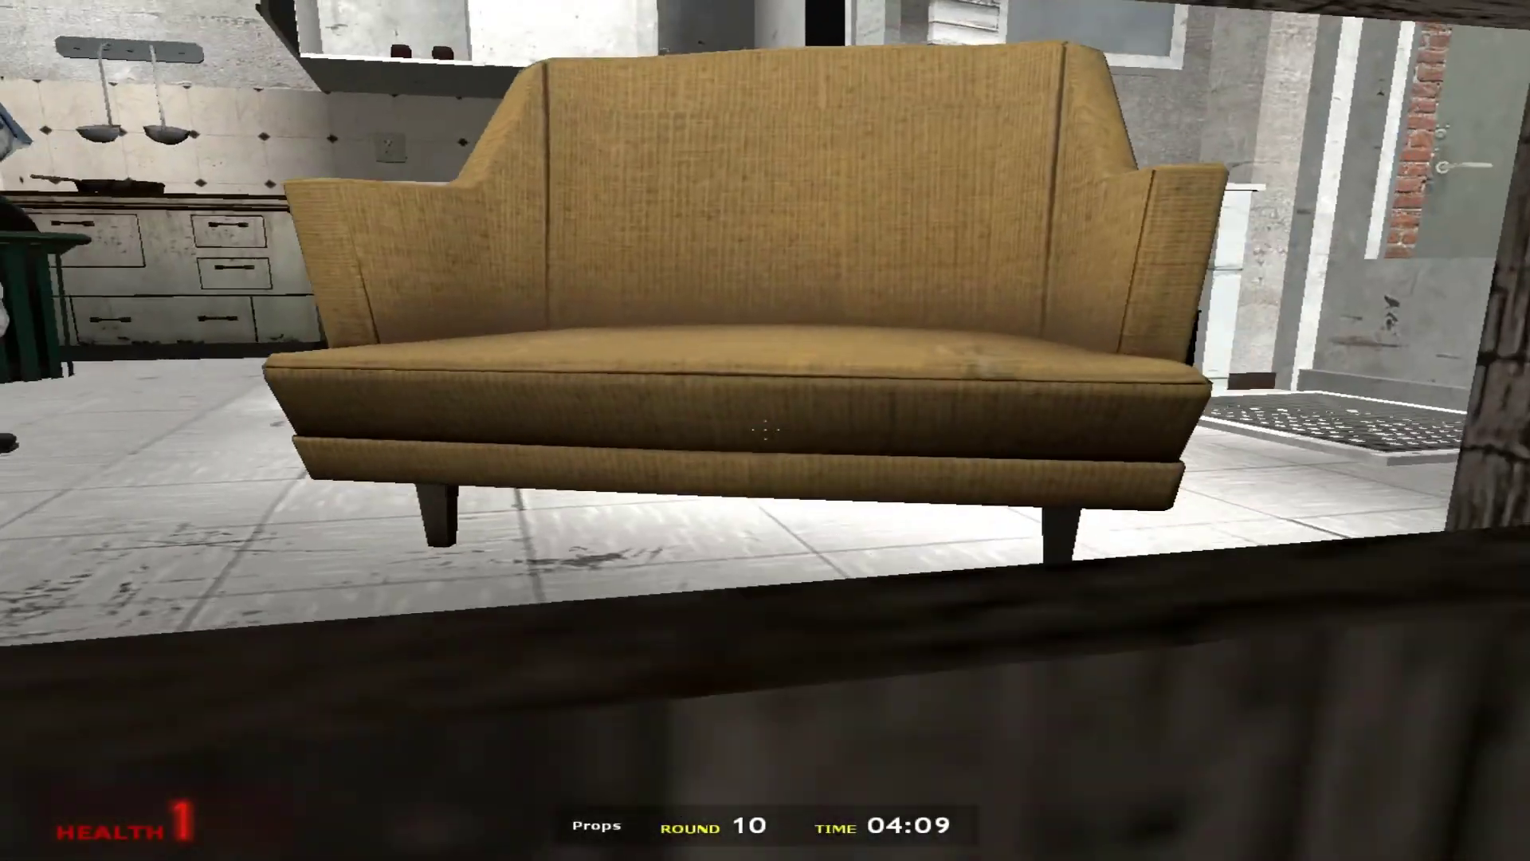
pyautogui.press('w')
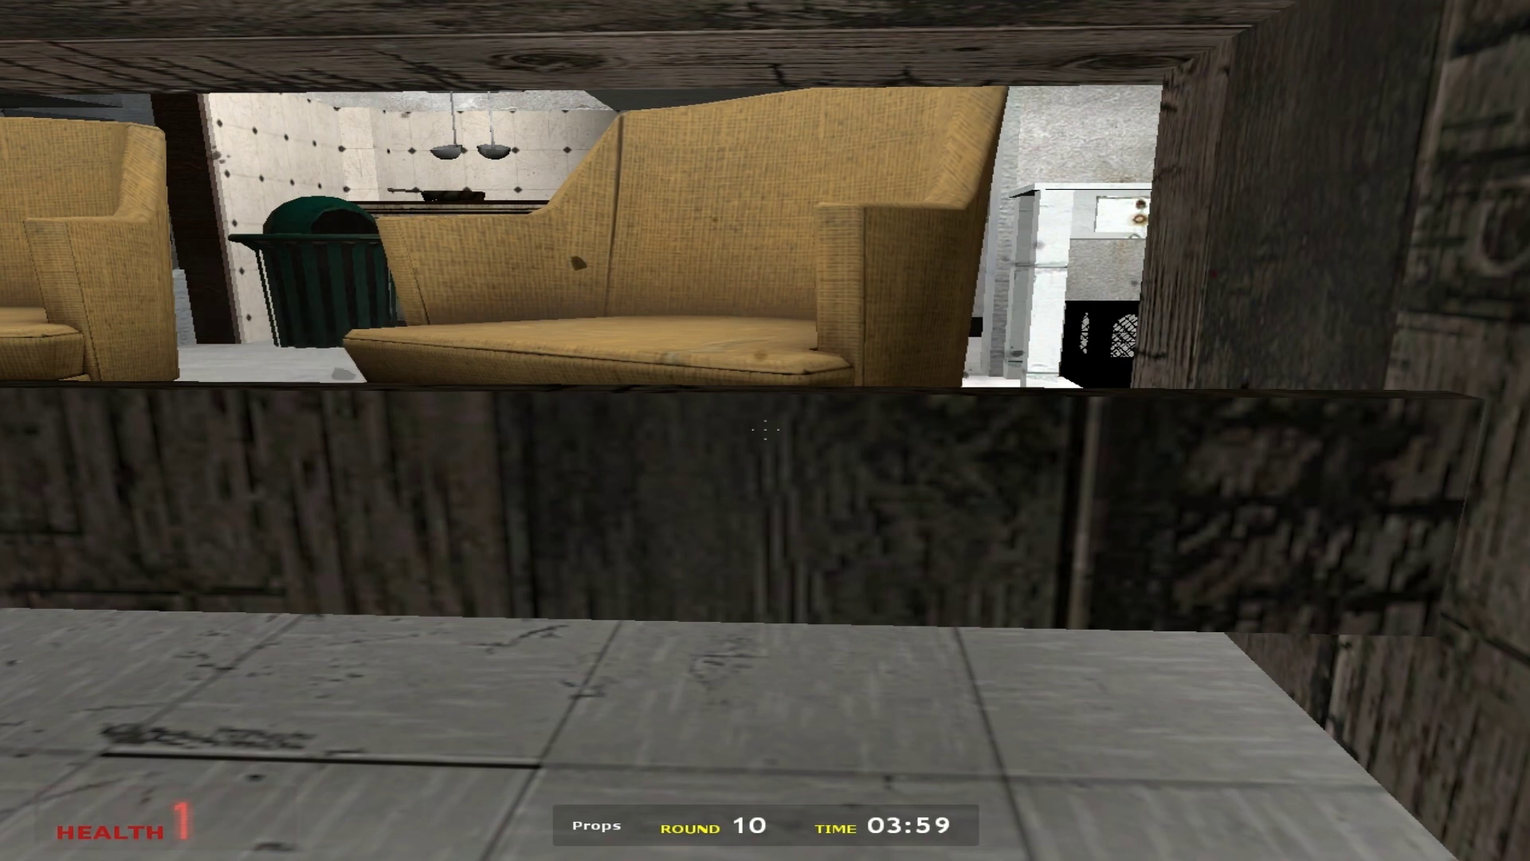
pyautogui.press('w')
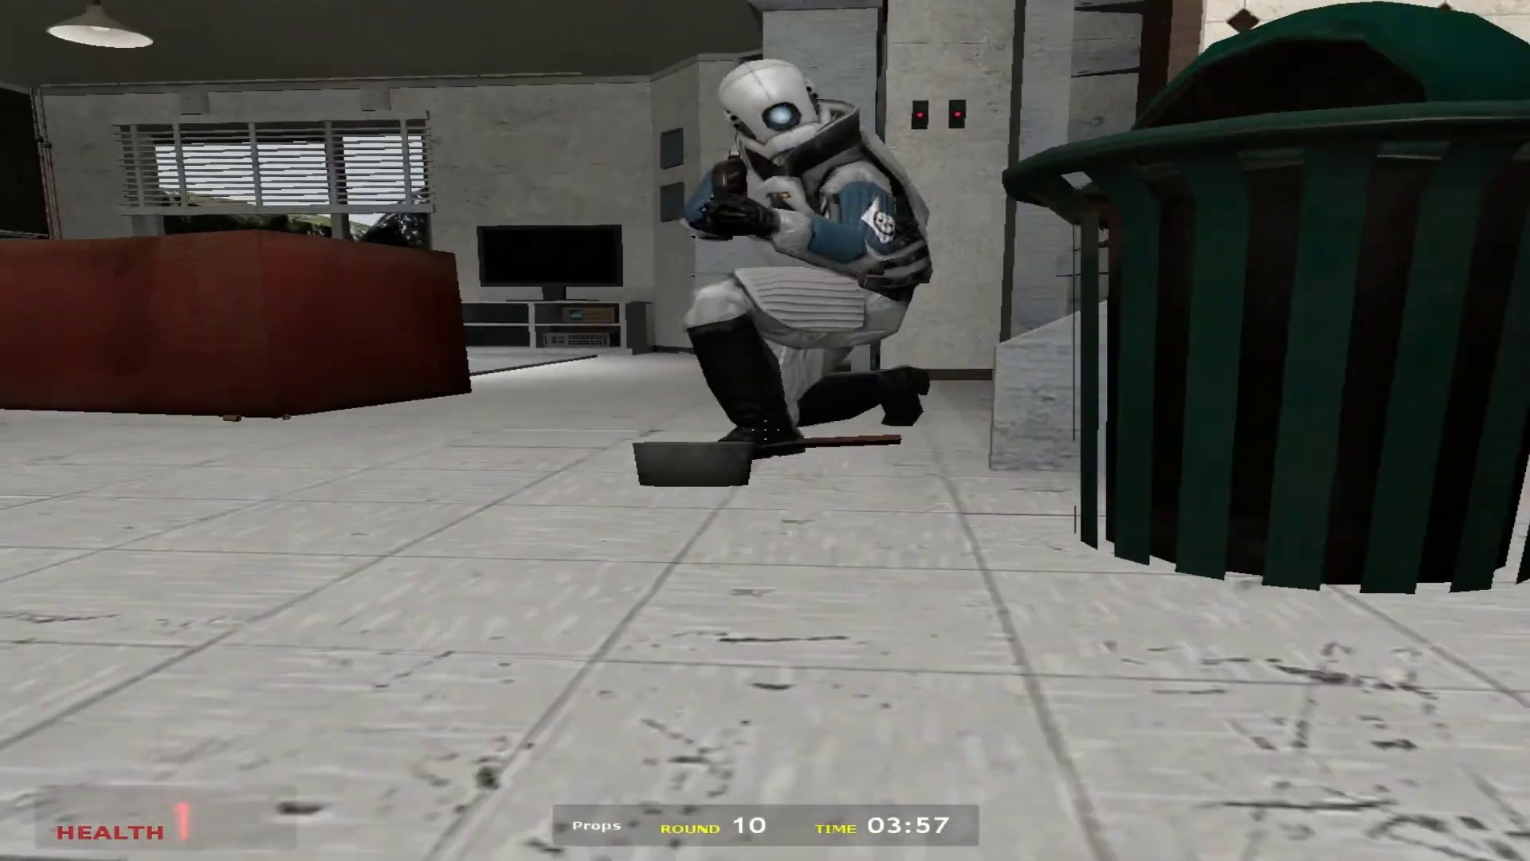
pyautogui.press('w')
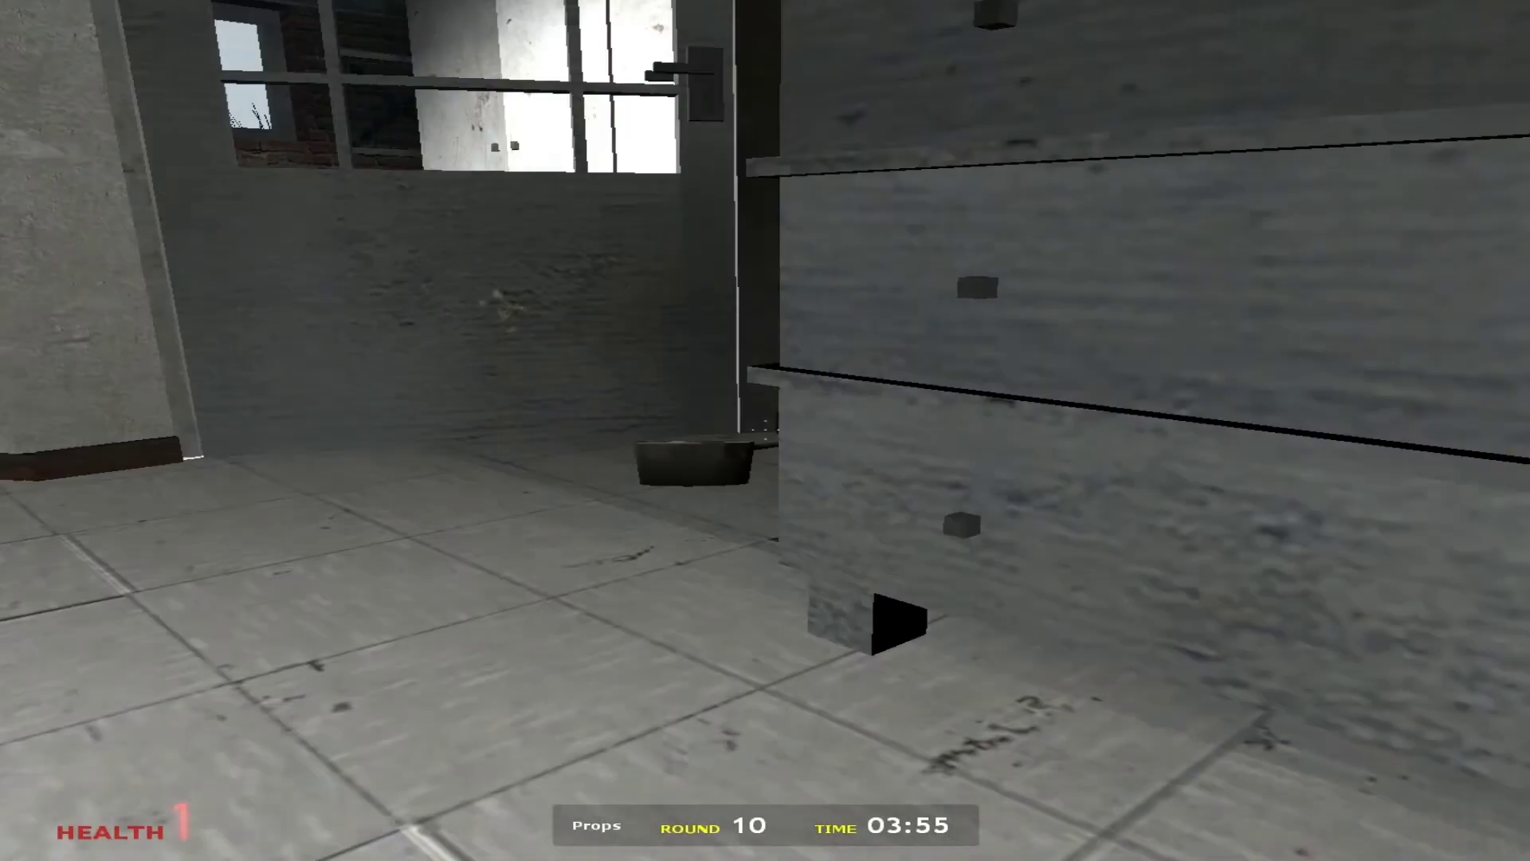
pyautogui.press('w')
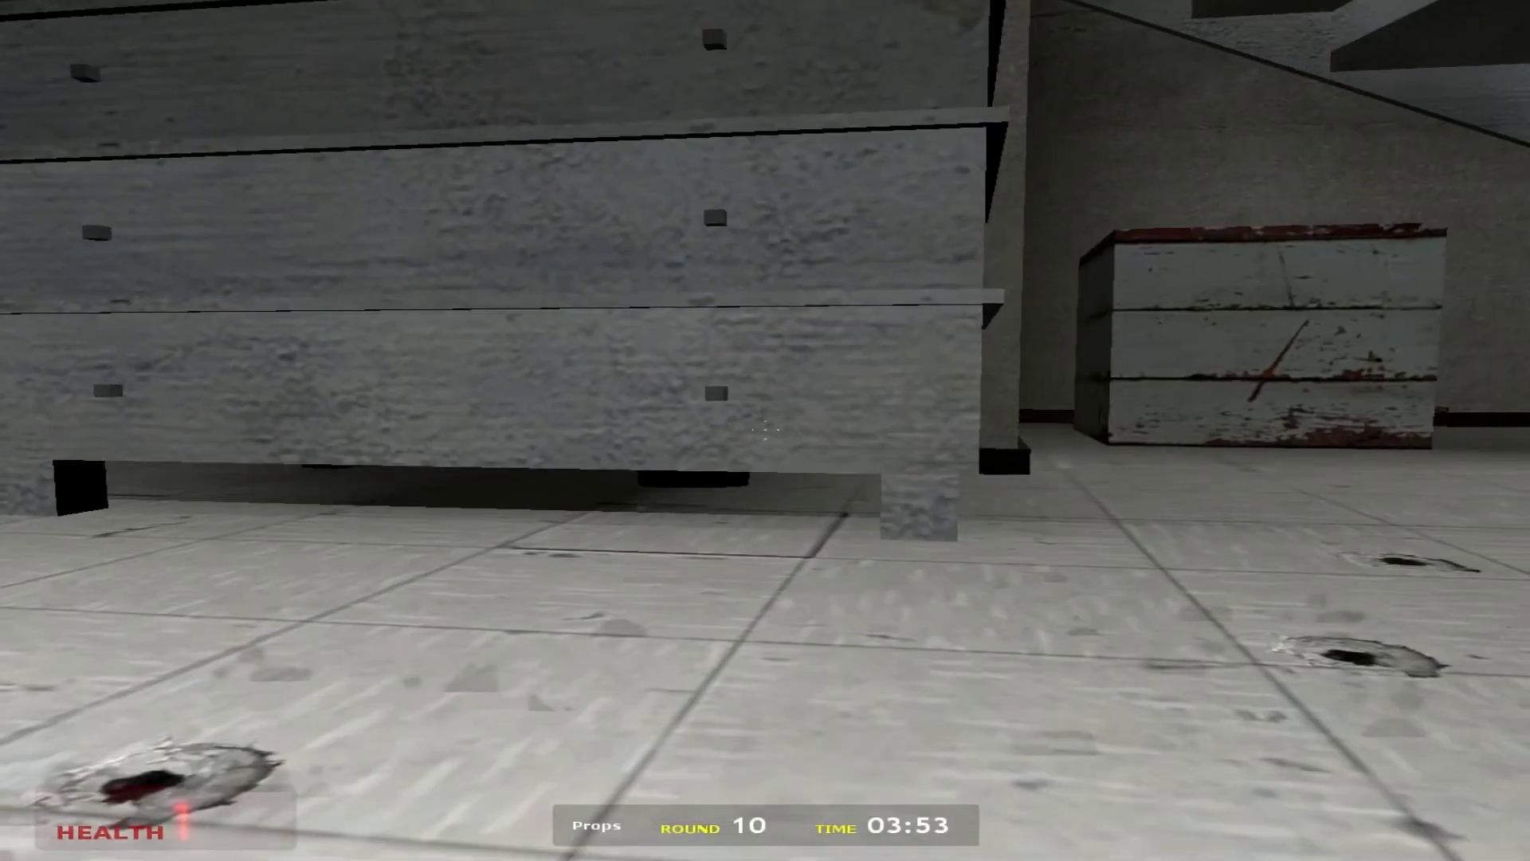
pyautogui.press('ctrl')
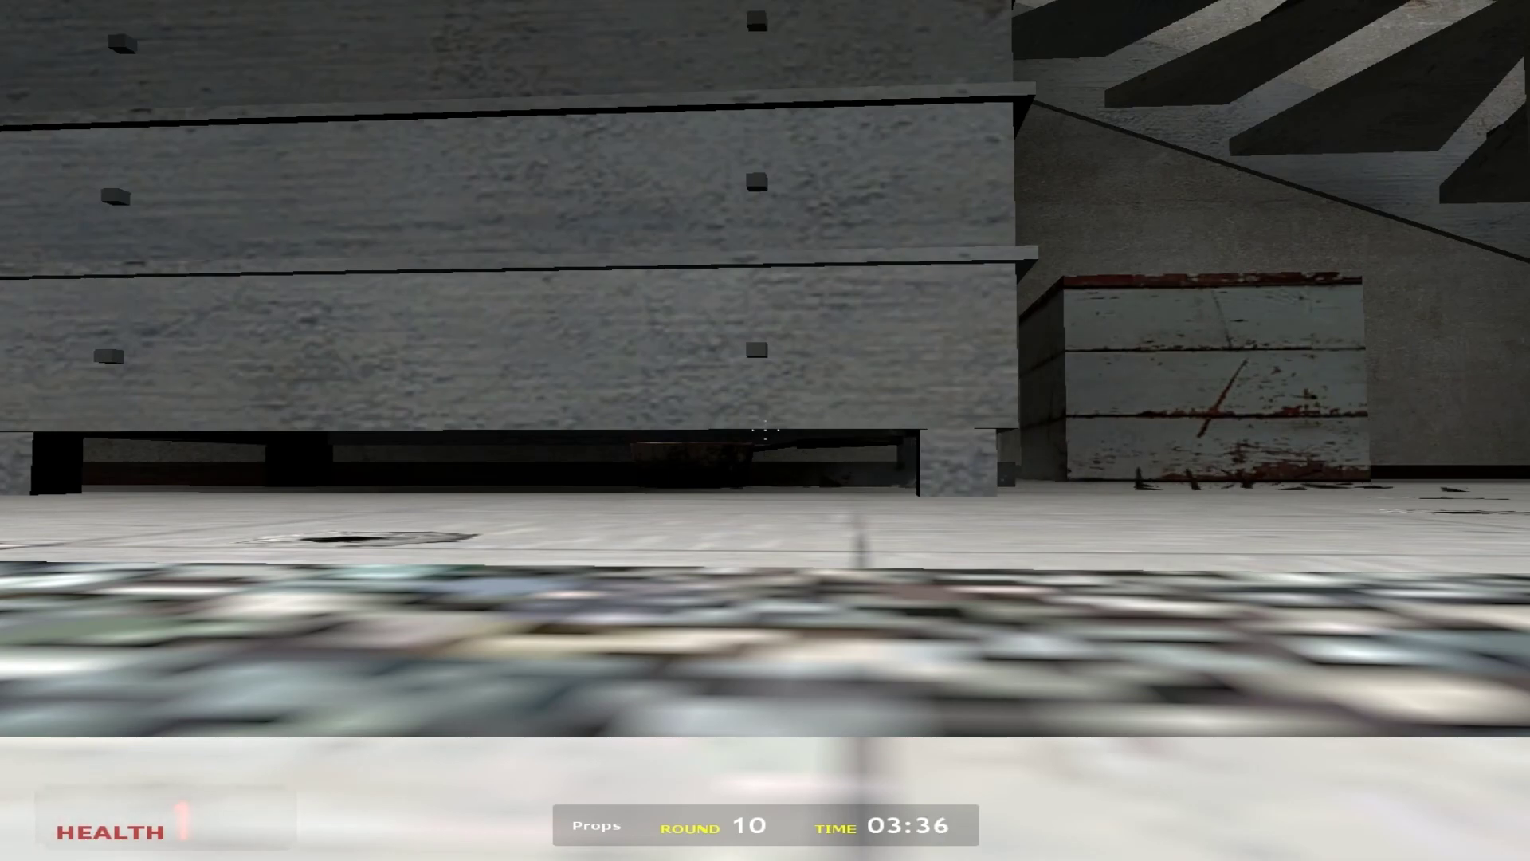
# - Flee past the aiming hunter through the dark crate area and hallway to the couch
pyautogui.press('w')
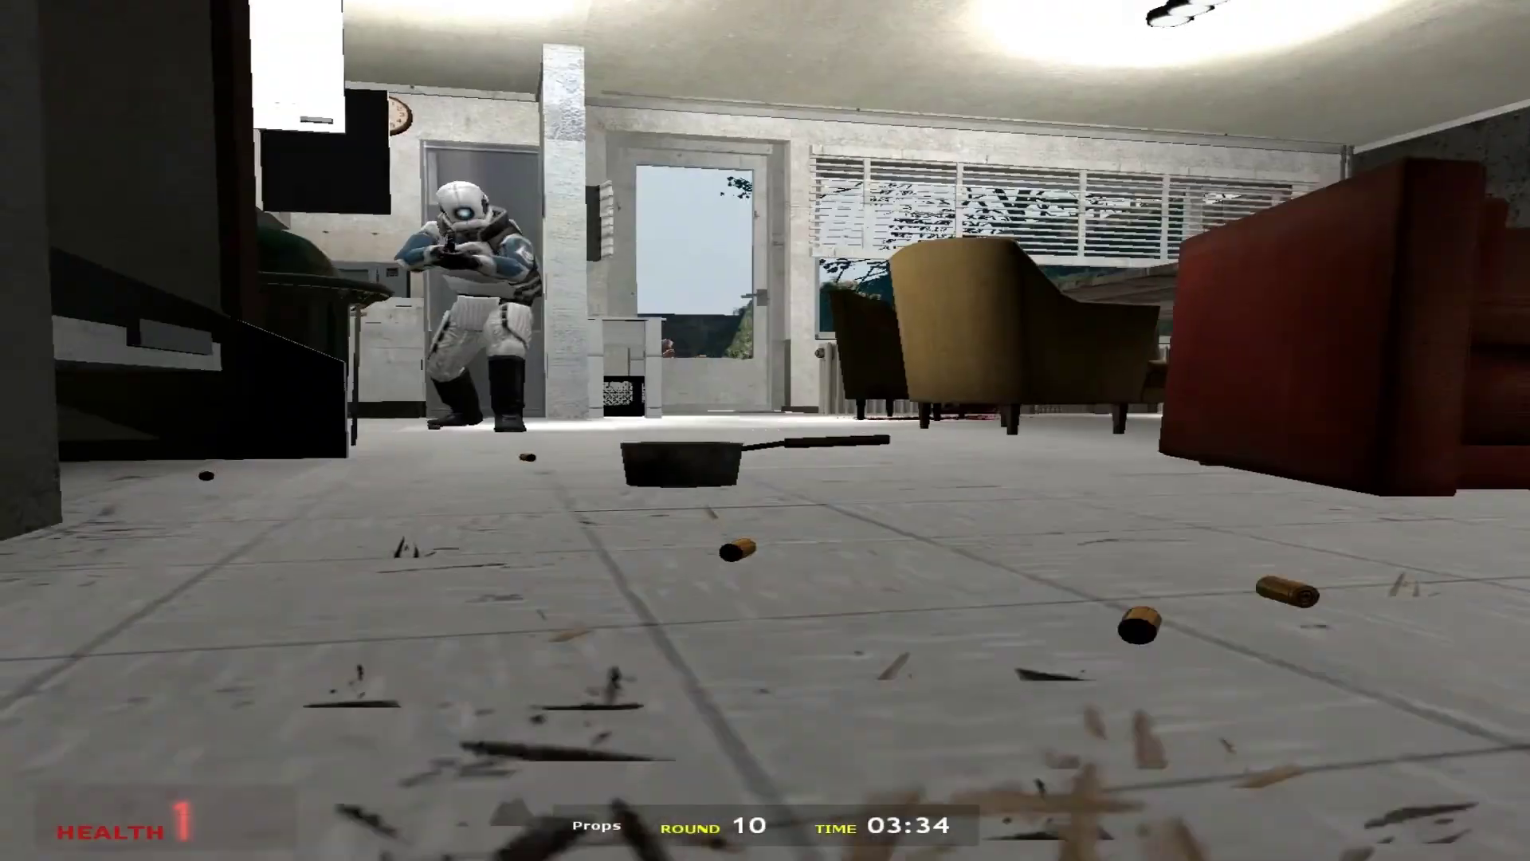
pyautogui.press('w')
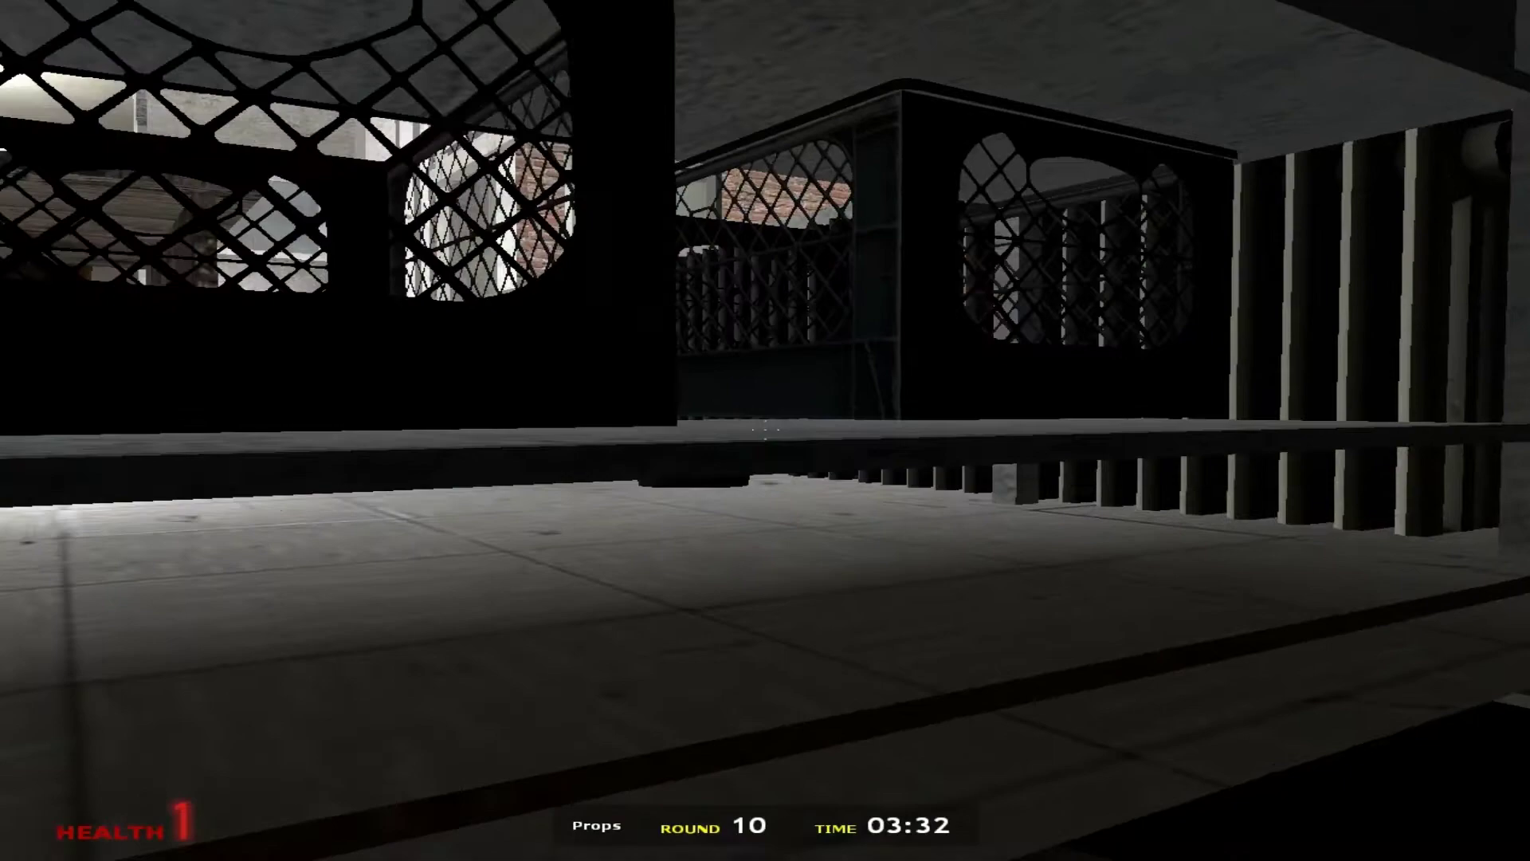
pyautogui.press('w')
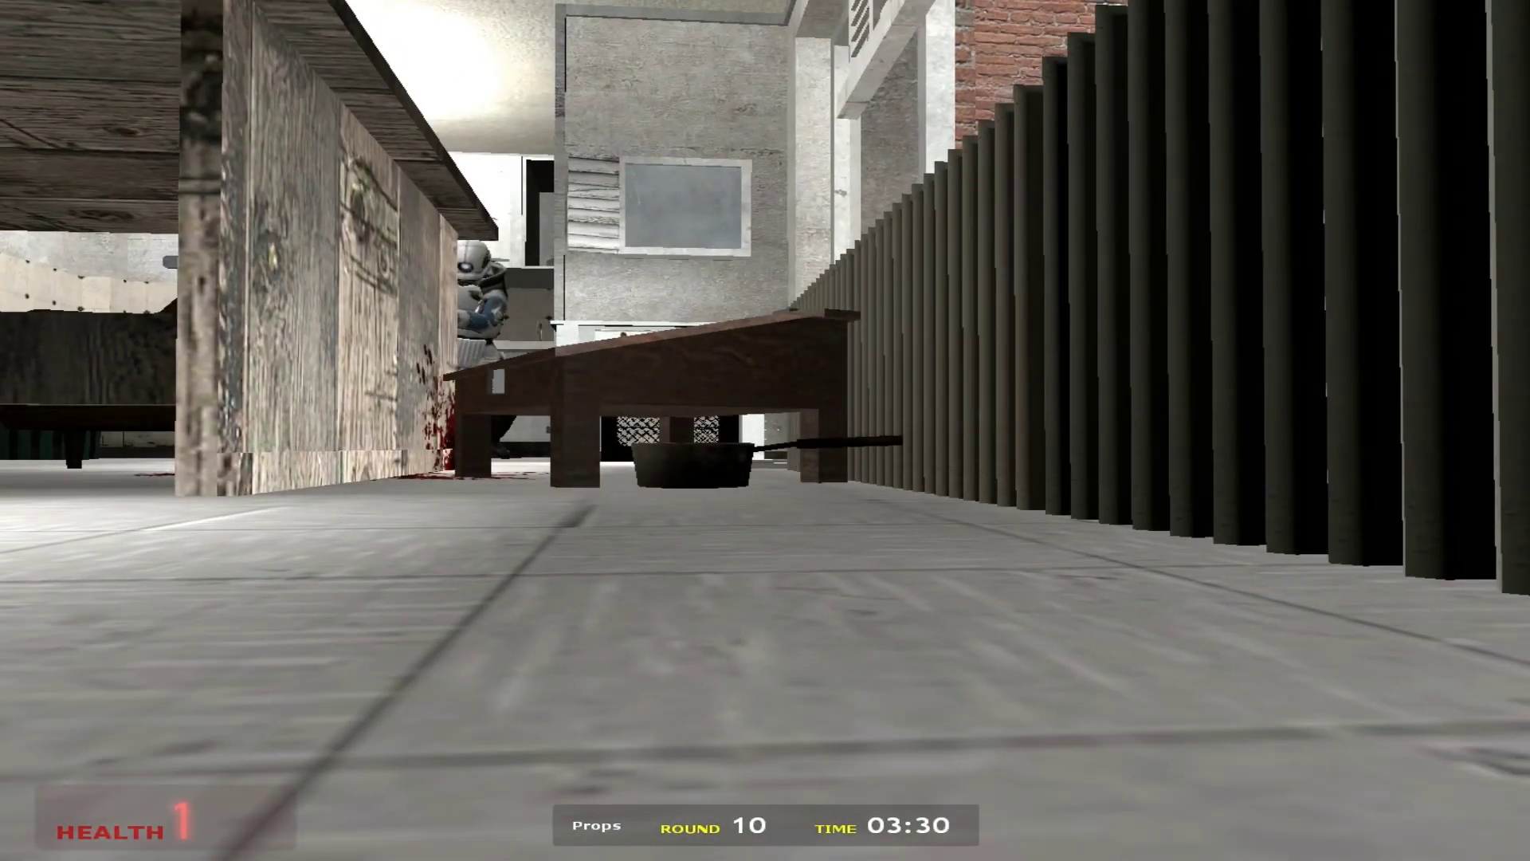
pyautogui.press('w')
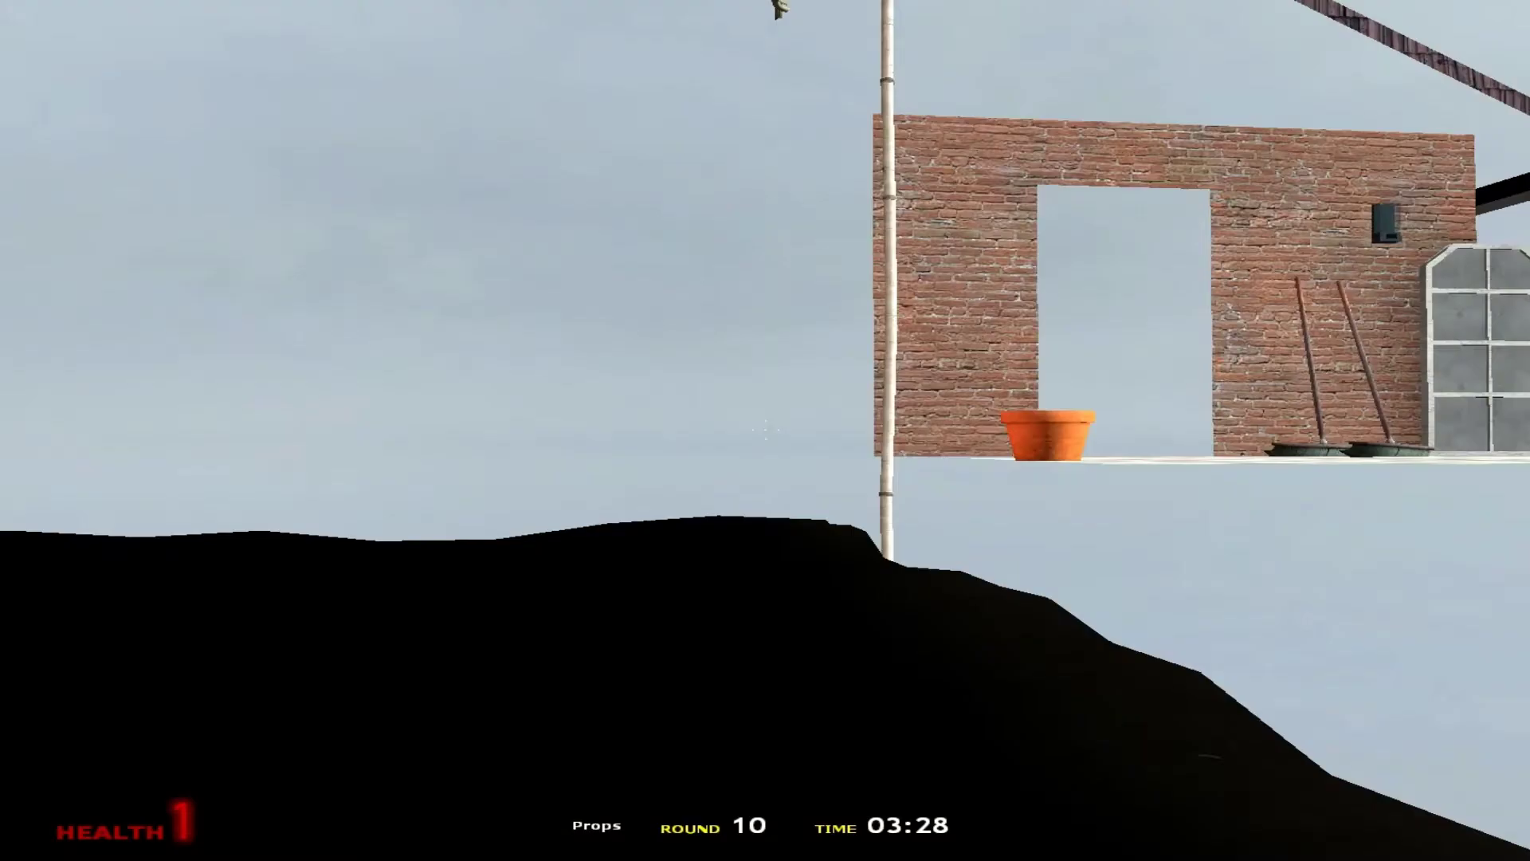
pyautogui.press('w')
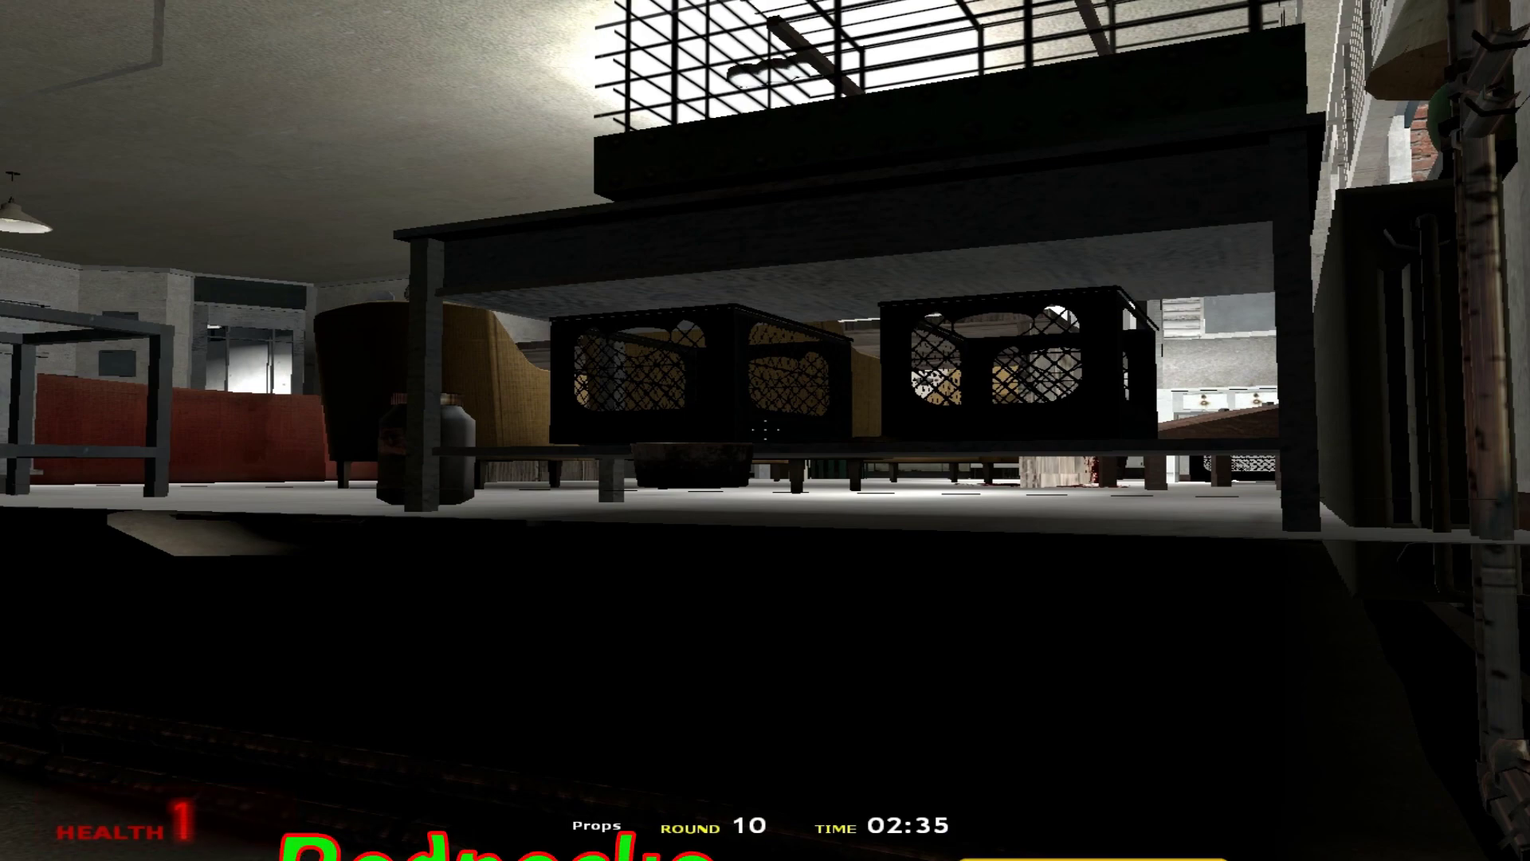
pyautogui.press('w')
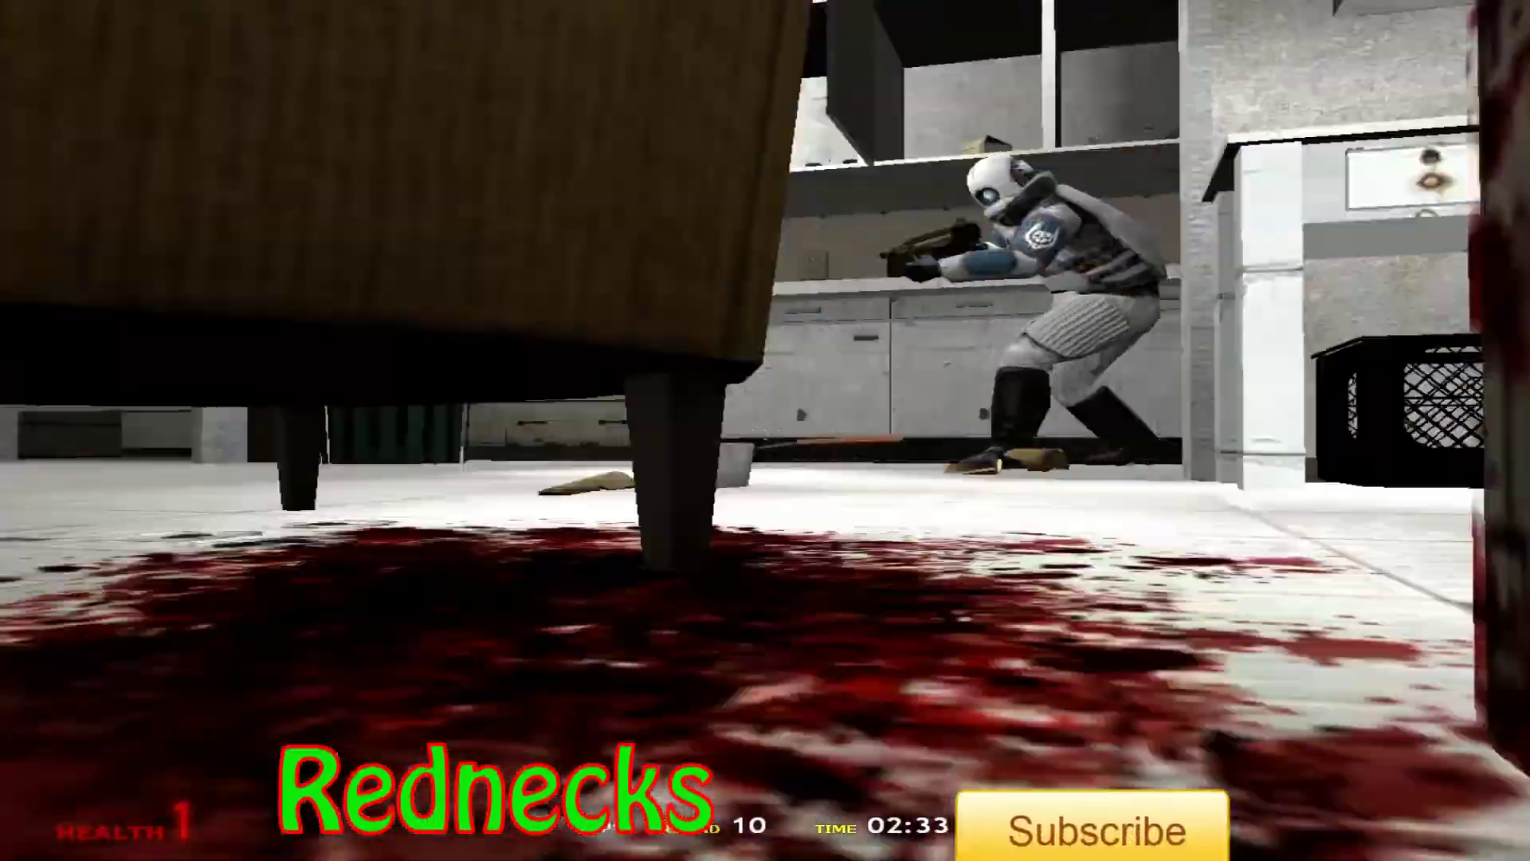